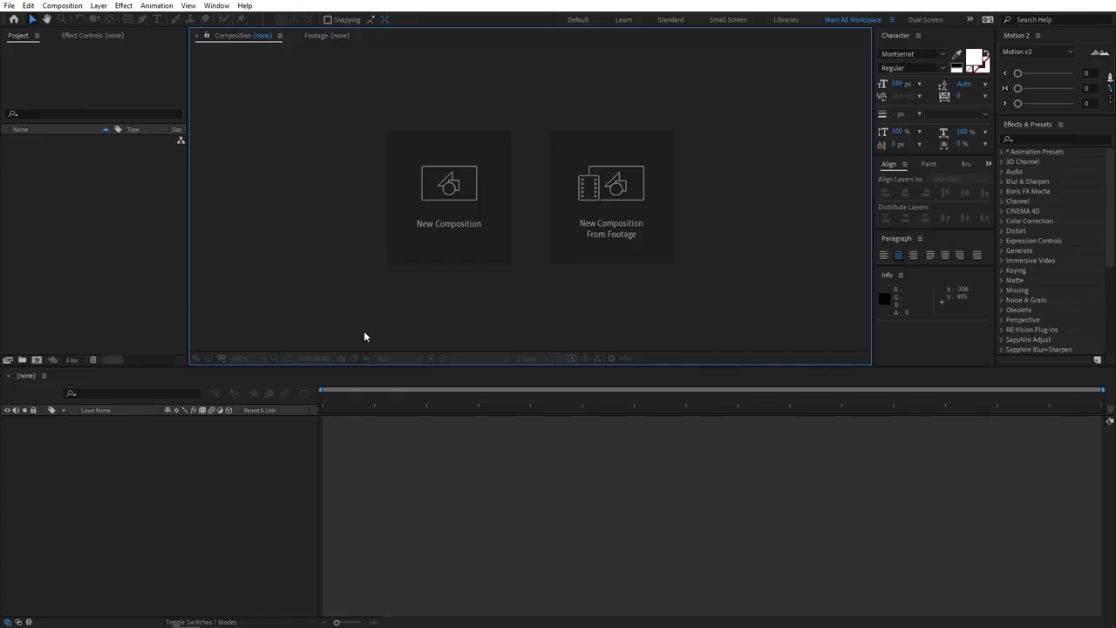
- Create a 1920×1080 composition named Text at 30 fps, 10 seconds long
click(424, 219)
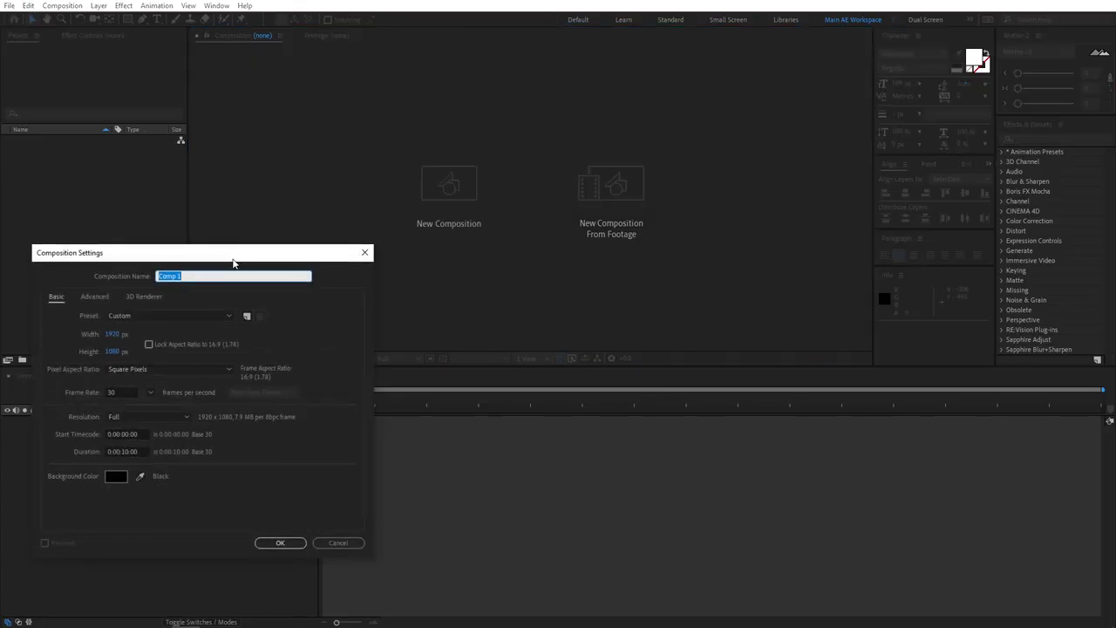
text(Text)
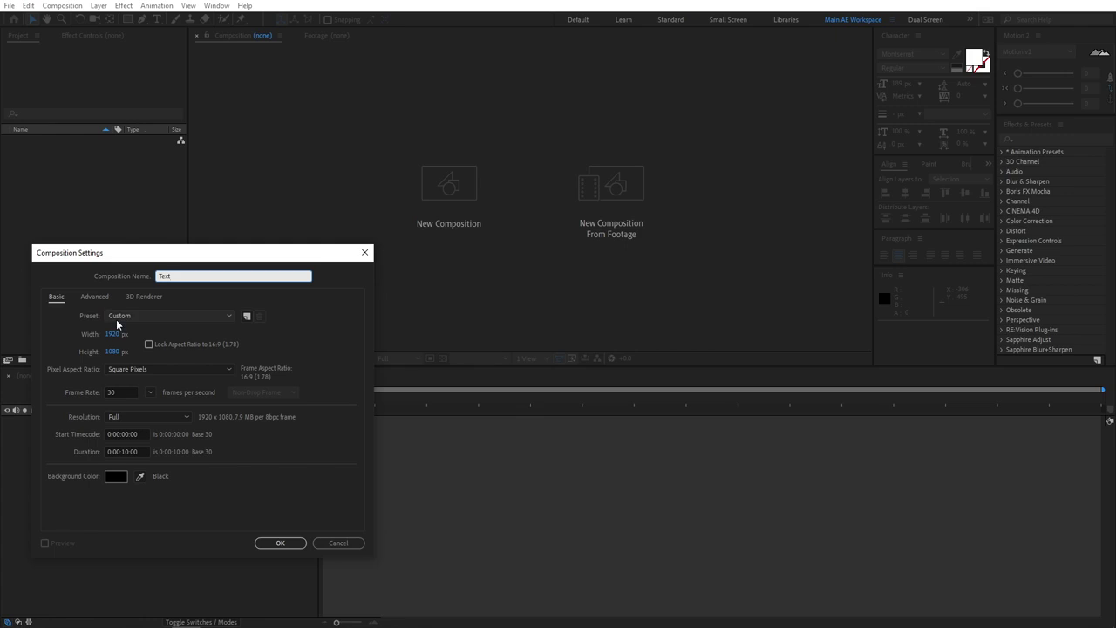
click(115, 392)
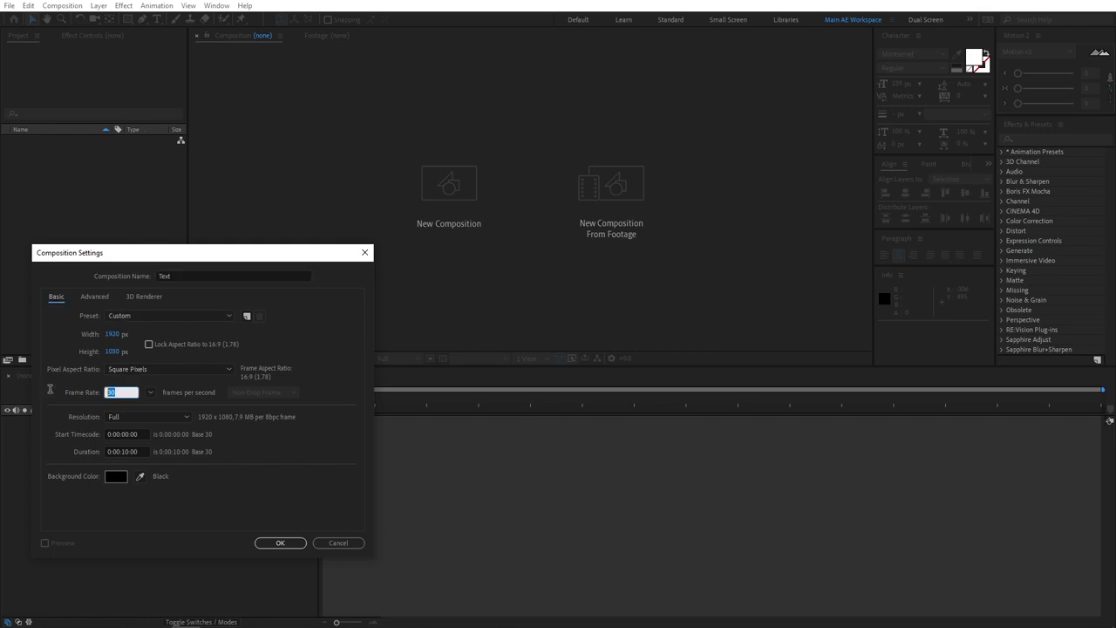
double_click(126, 451)
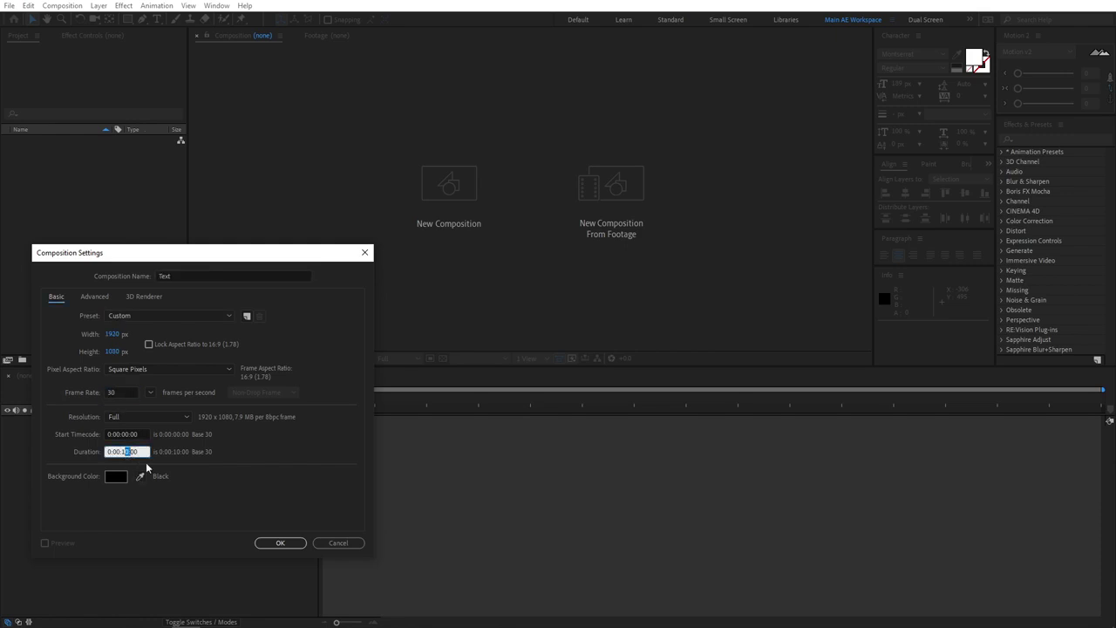
click(281, 543)
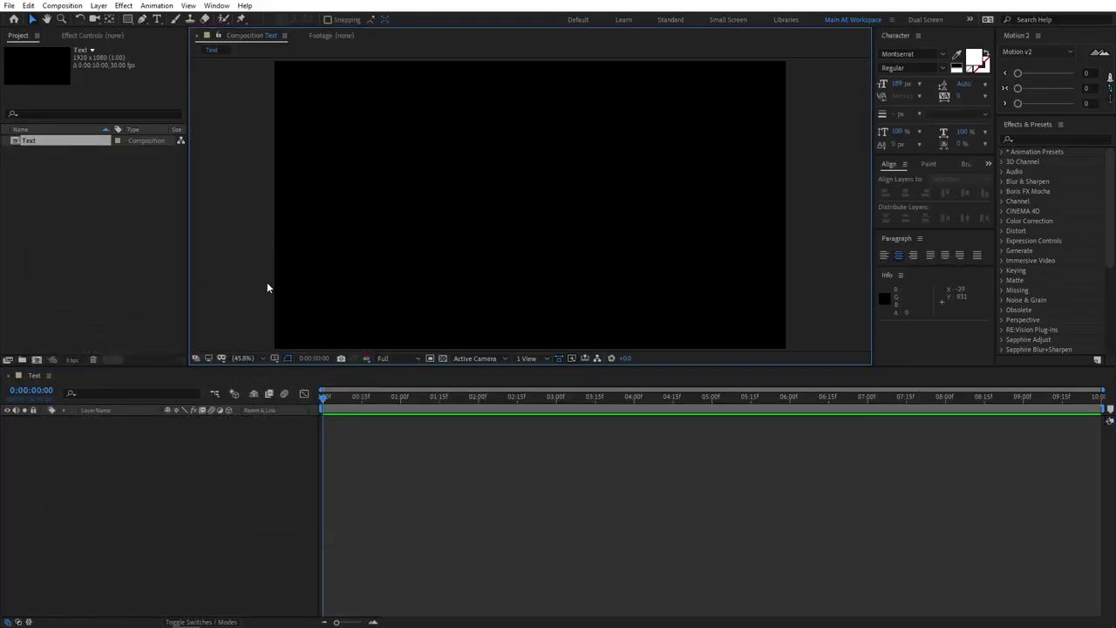
- Add a Welcome text layer and centre it horizontally and vertically in the frame
click(156, 18)
click(453, 248)
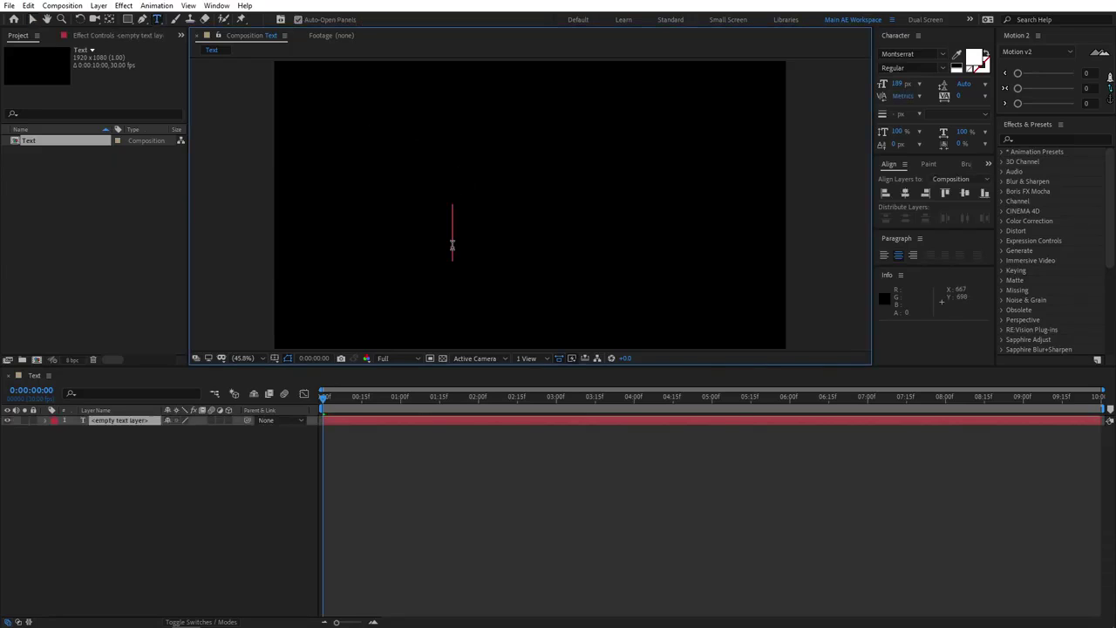
text(Welcome)
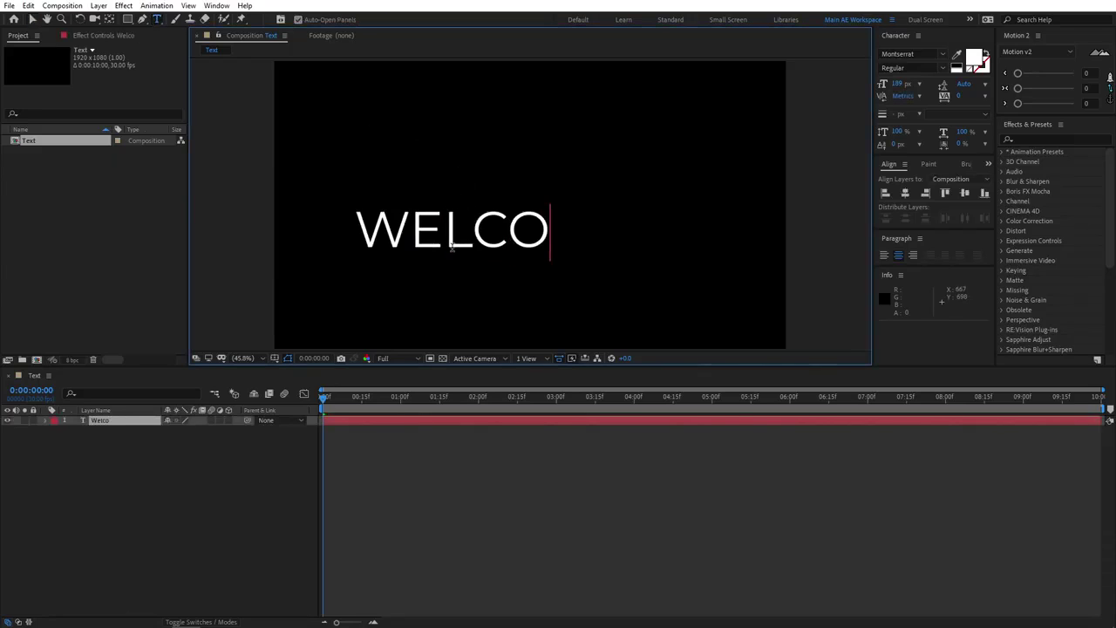
key(ctrl+a)
click(905, 192)
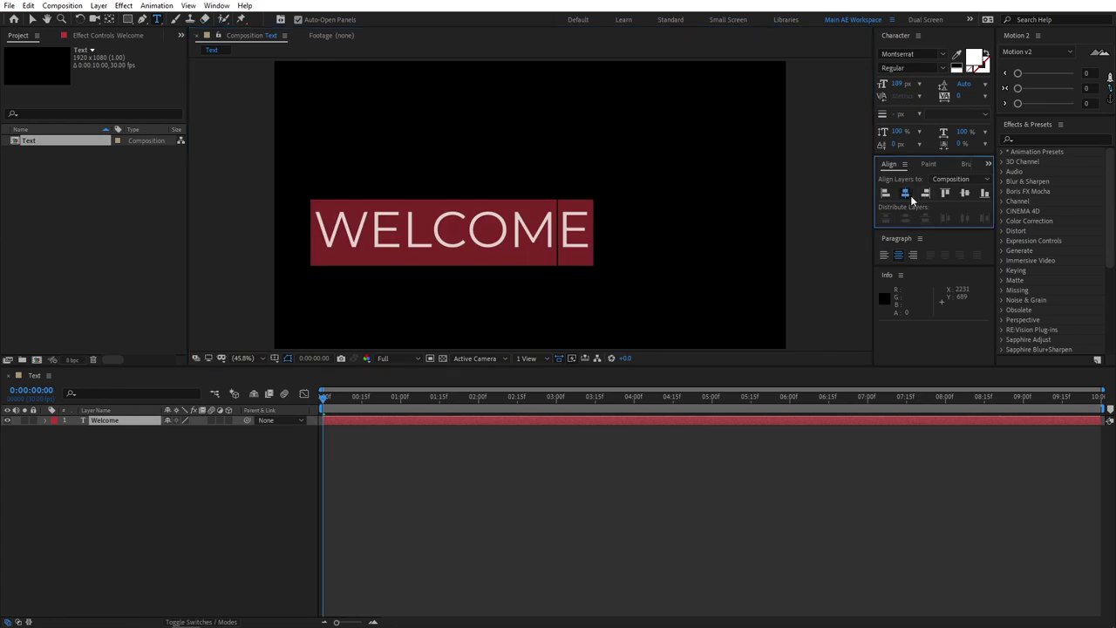
click(964, 193)
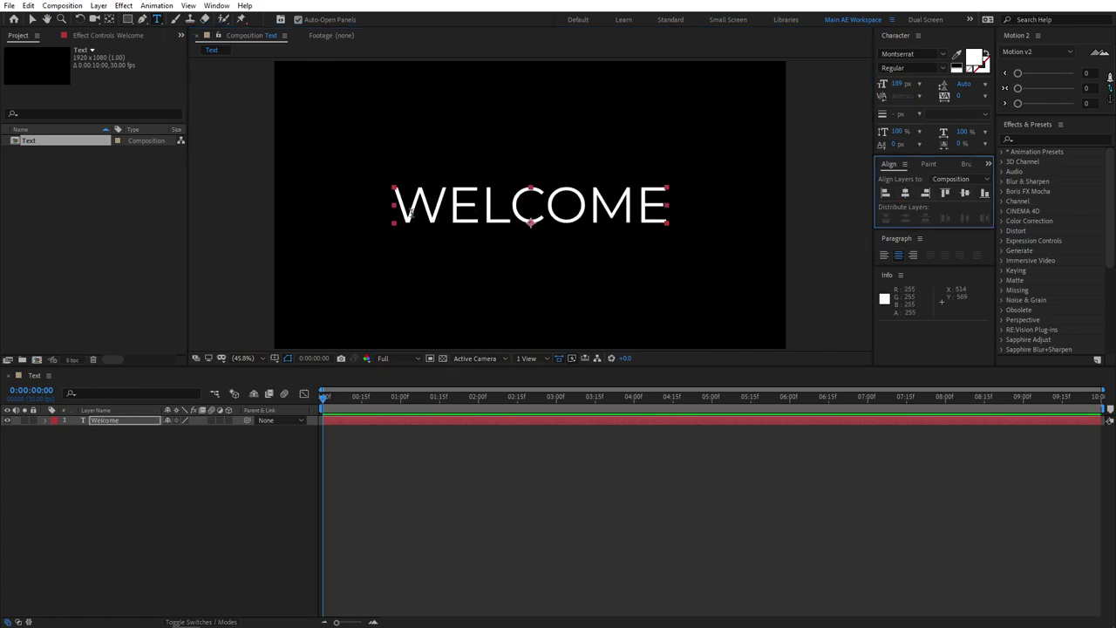
click(1049, 140)
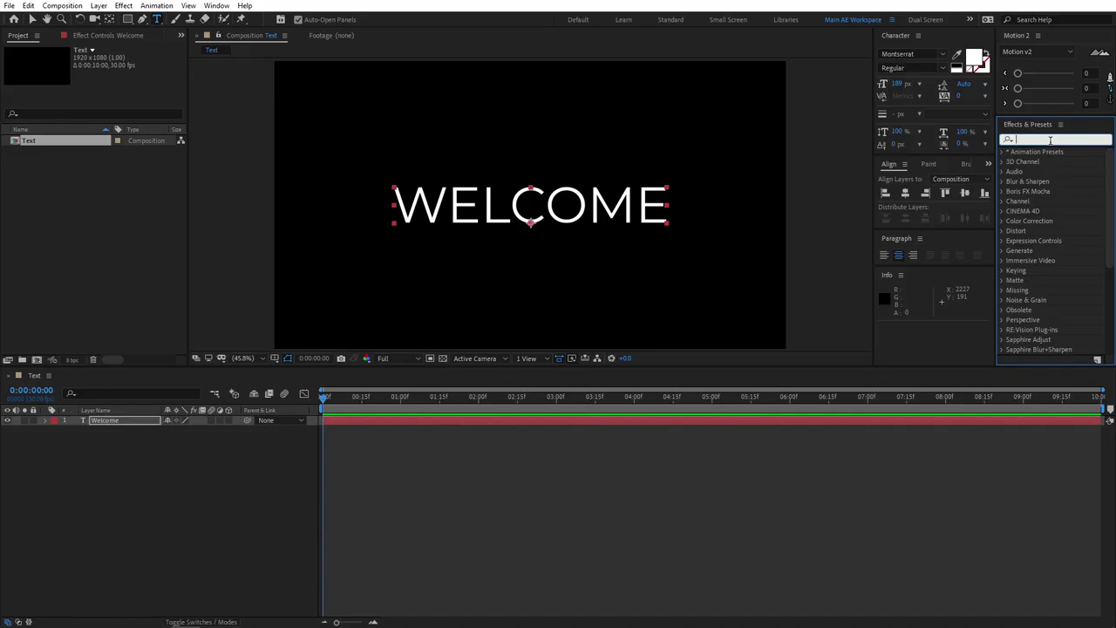
- Apply the Fill effect to the Welcome layer so the text turns red, then collapse it
text(fill)
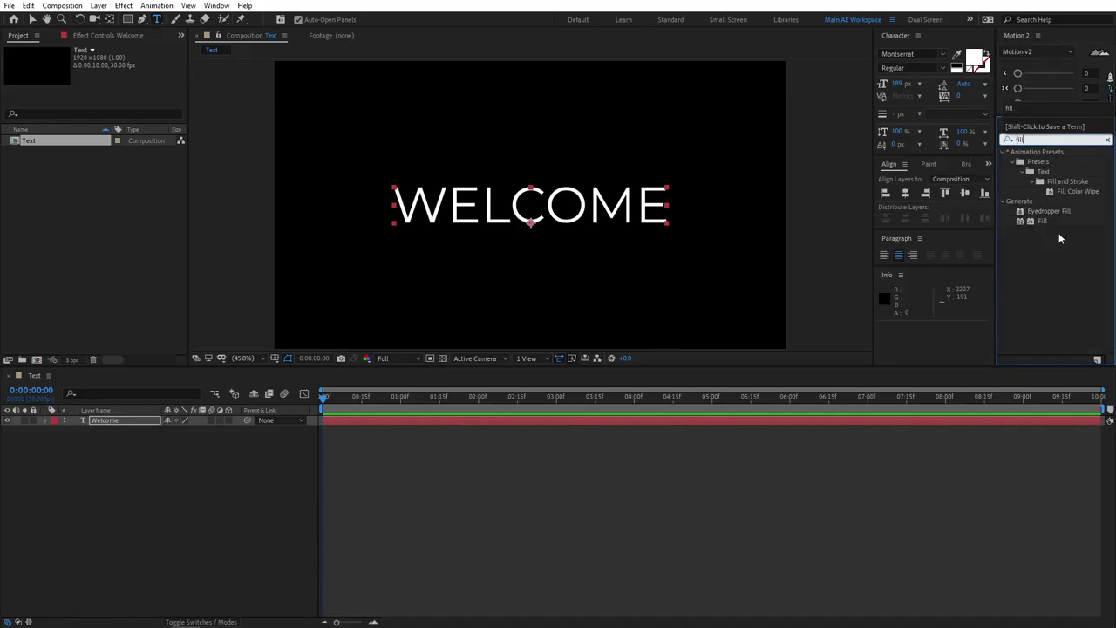
drag(1039, 223, 109, 420)
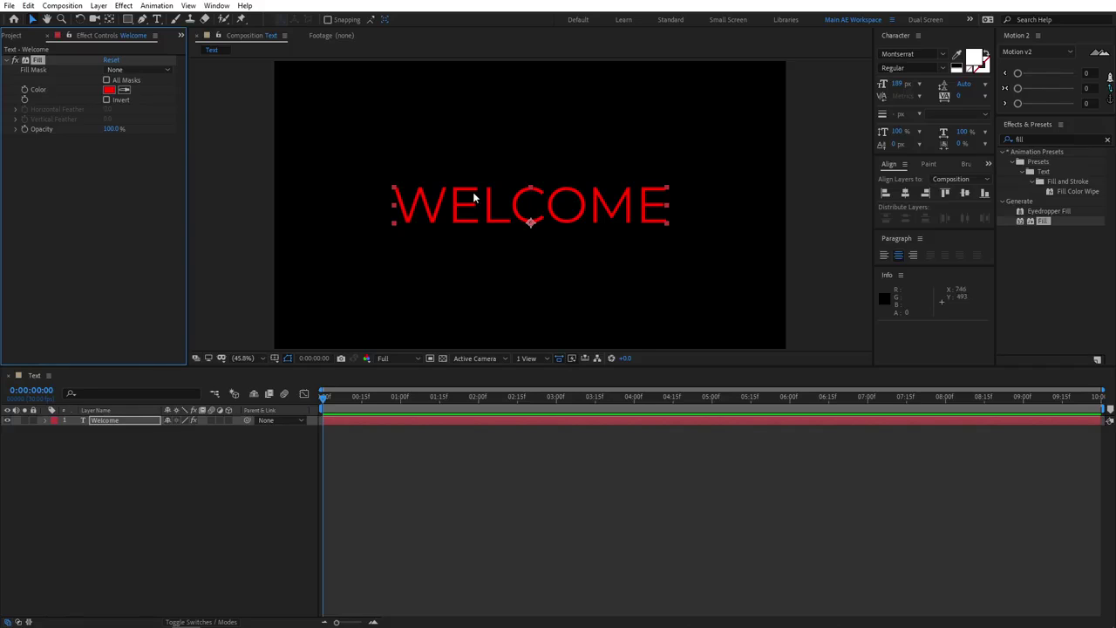
click(8, 61)
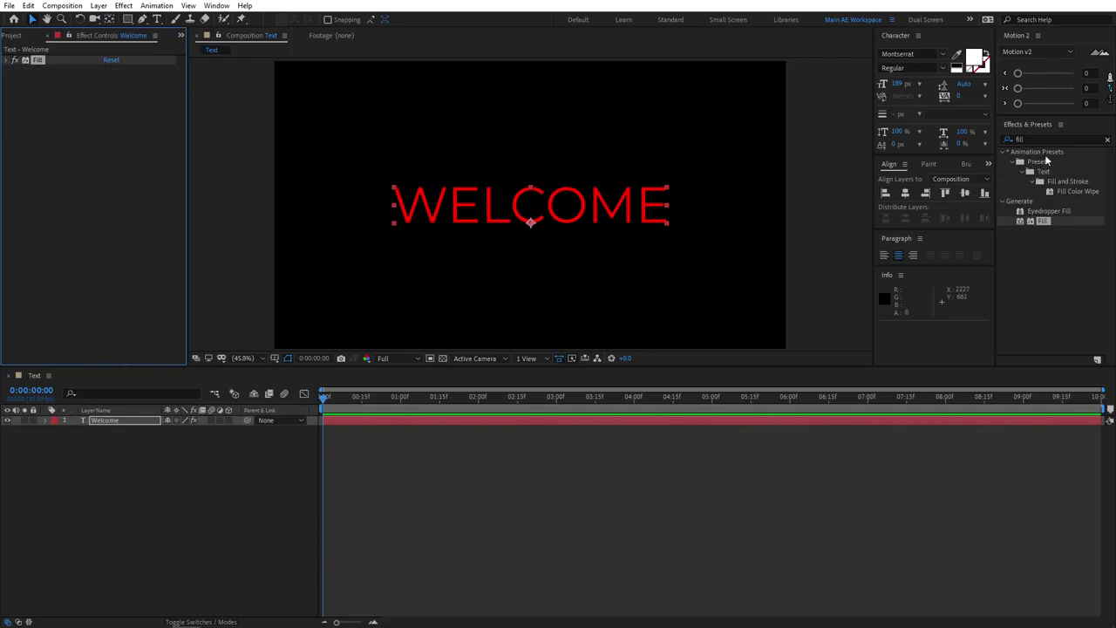
key(F2)
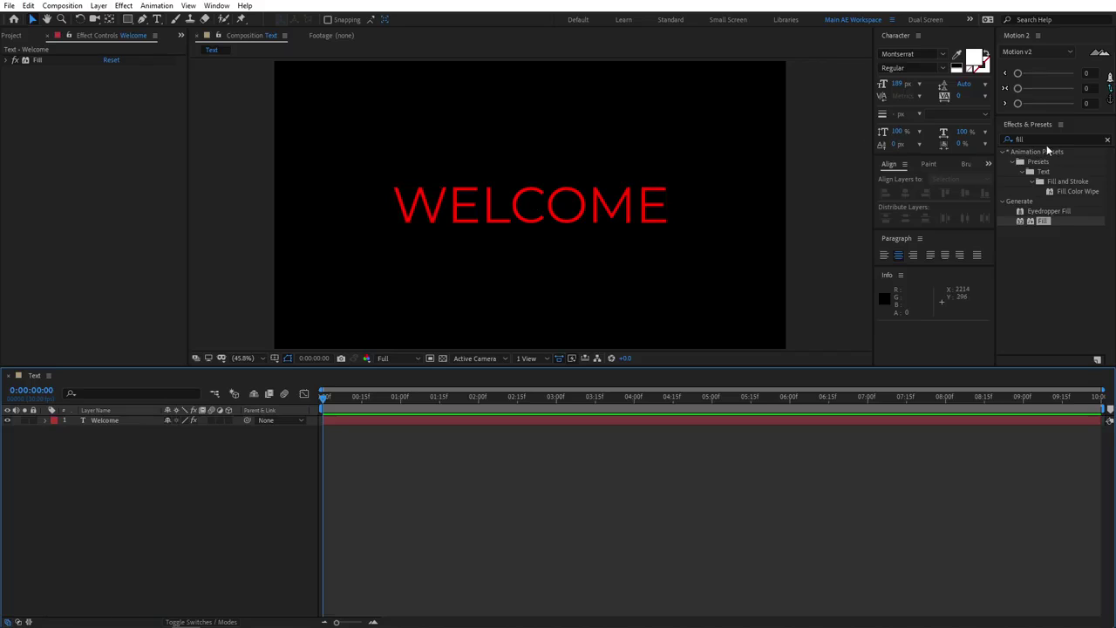
- Apply the CC RepeTile effect to the Welcome layer
click(1037, 140)
double_click(1037, 139)
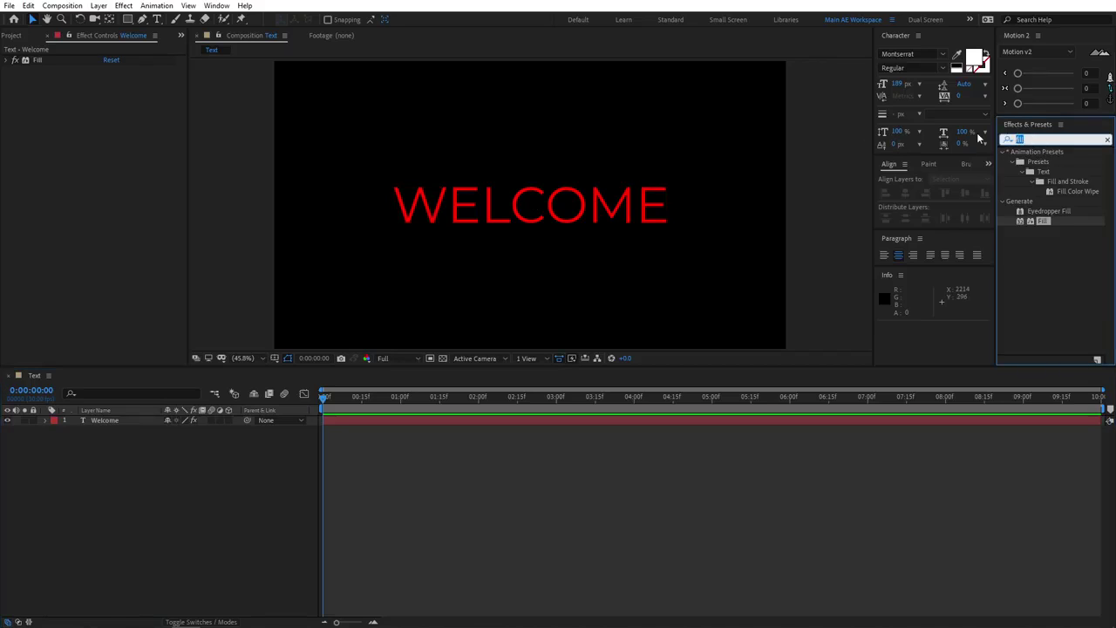
text(repet)
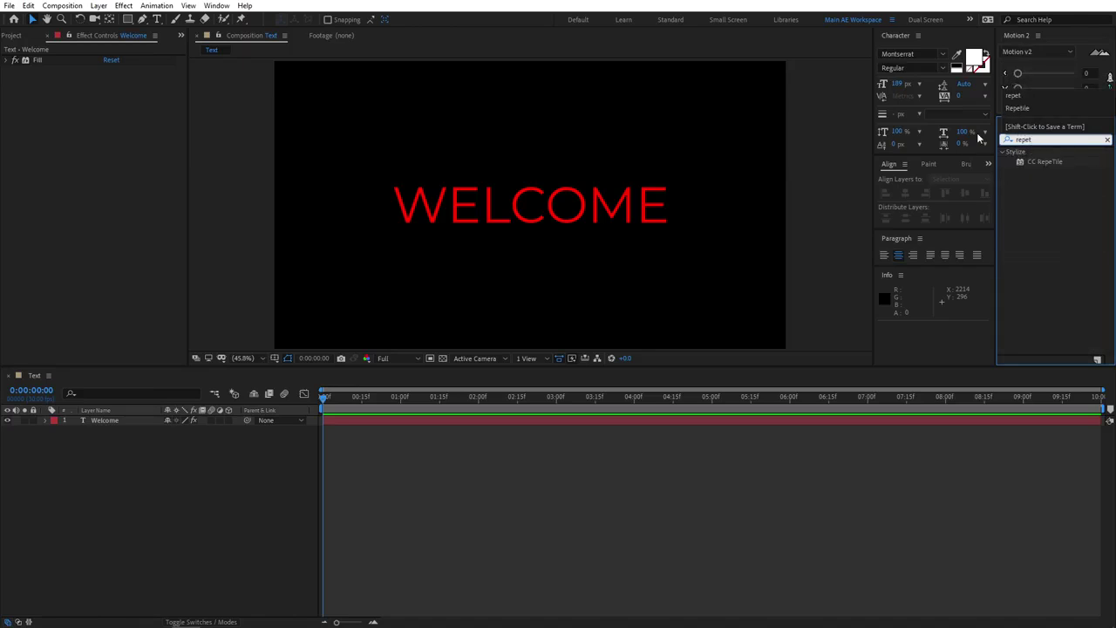
drag(1050, 165, 120, 423)
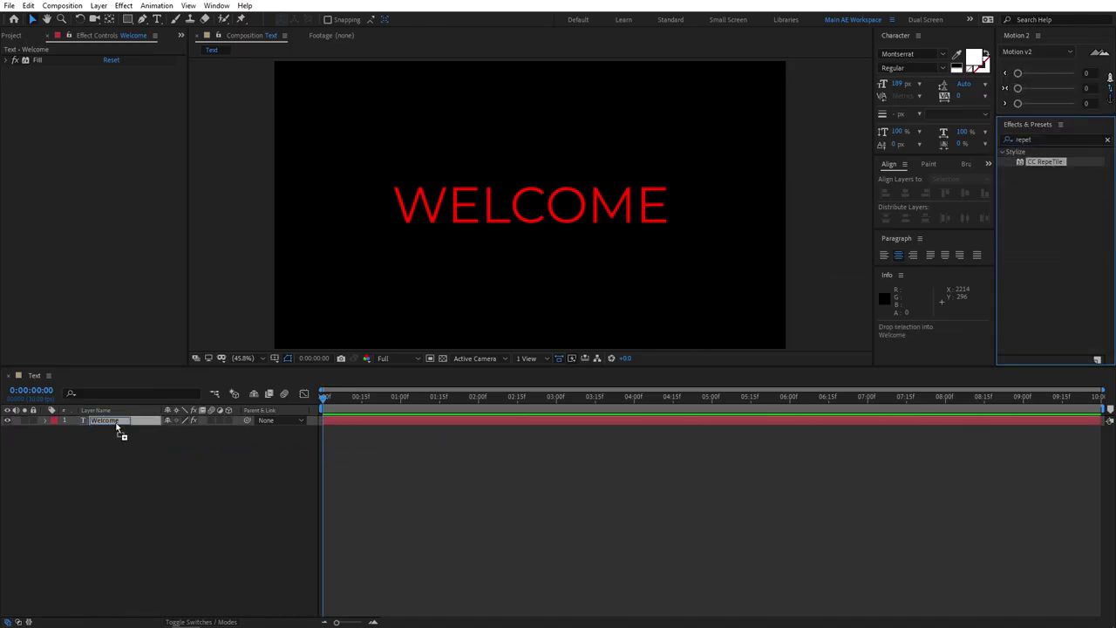
click(92, 216)
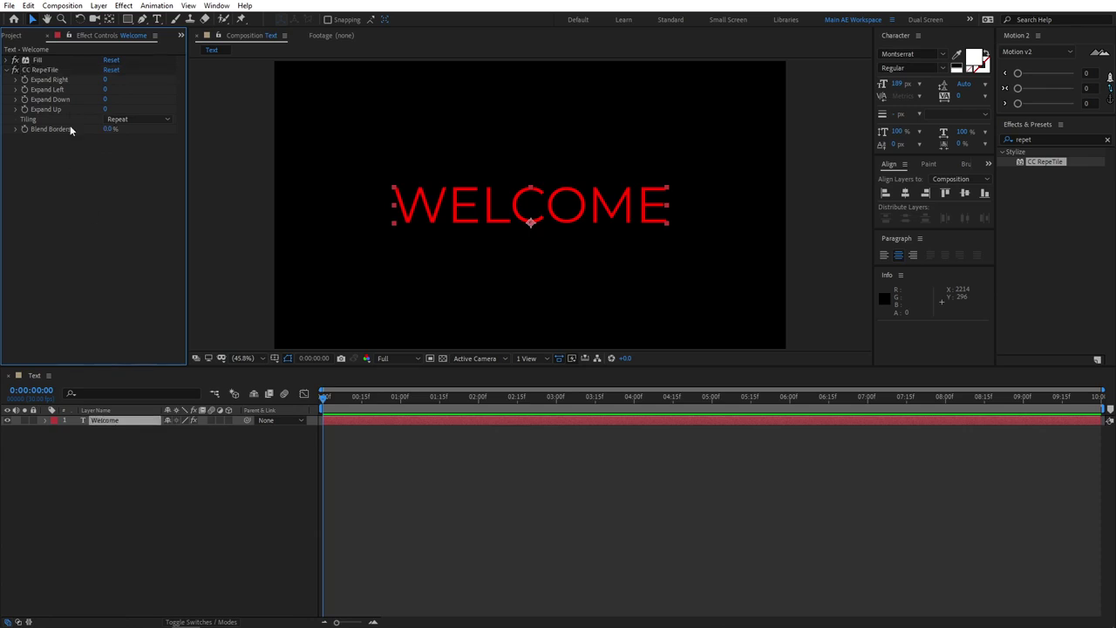
- Set CC RepeTile's Expand Right, Left, Down and Up all to 30
click(107, 81)
text(30)
key(Return)
key(Tab)
text(30)
key(Tab)
text(30)
key(Tab)
text(30)
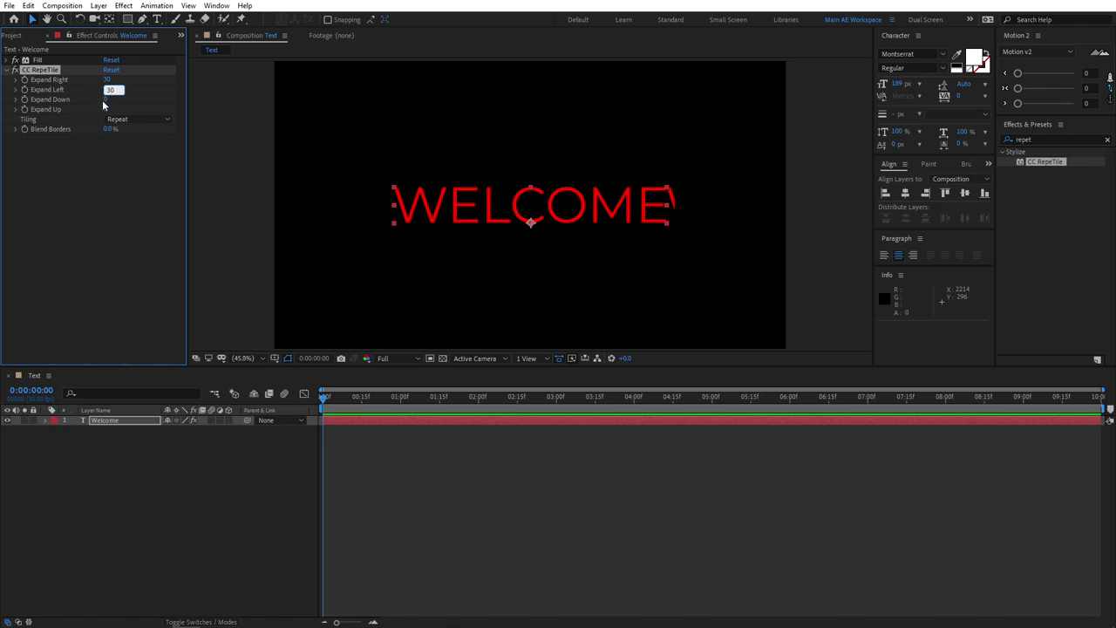
key(Return)
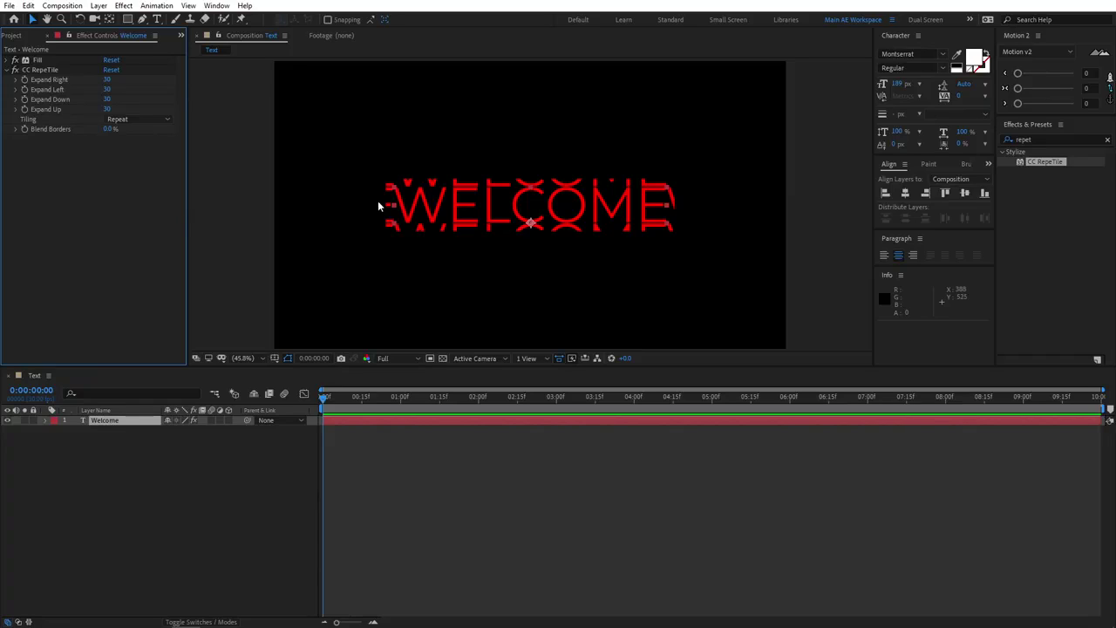
click(14, 70)
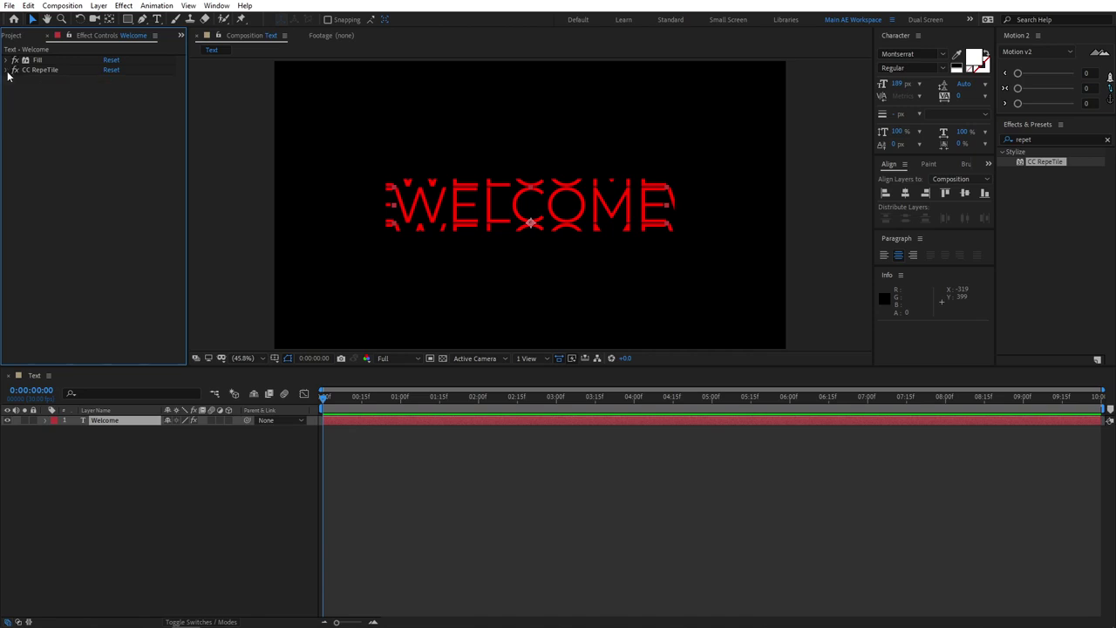
- Apply Shift Channels to the Welcome layer with Take Alpha From set to Full On
click(1041, 138)
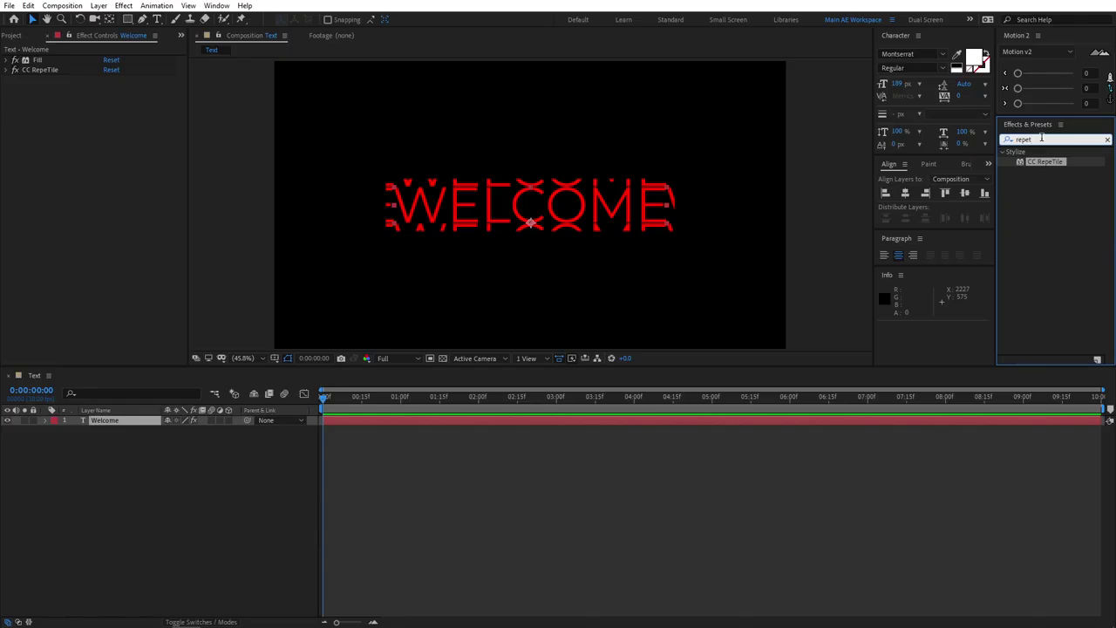
text(r)
key(BackSpace)
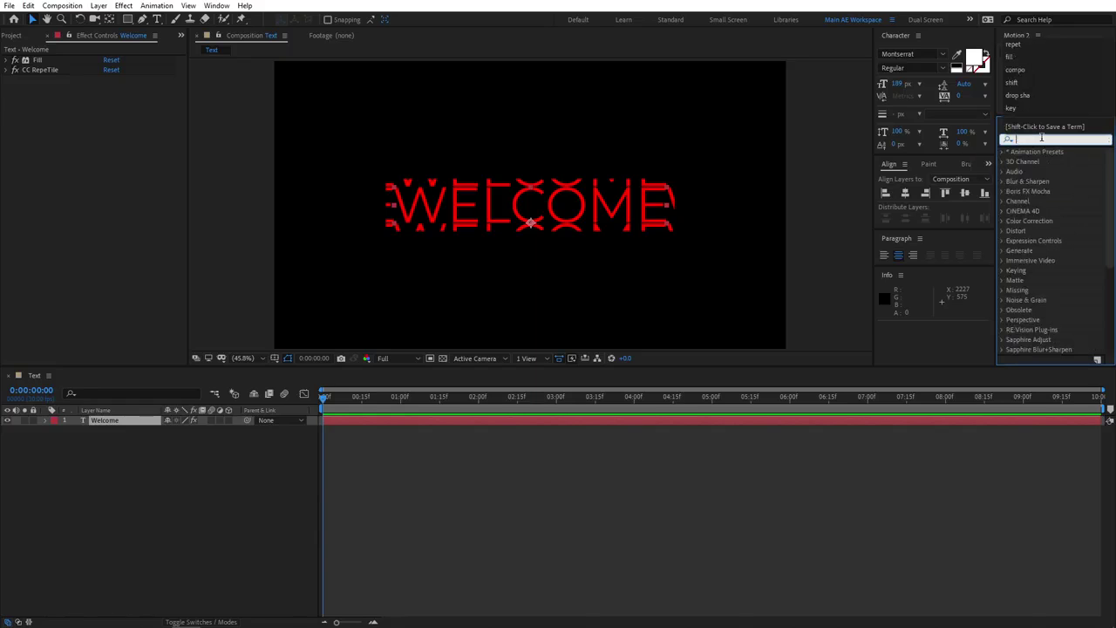
text(shift c)
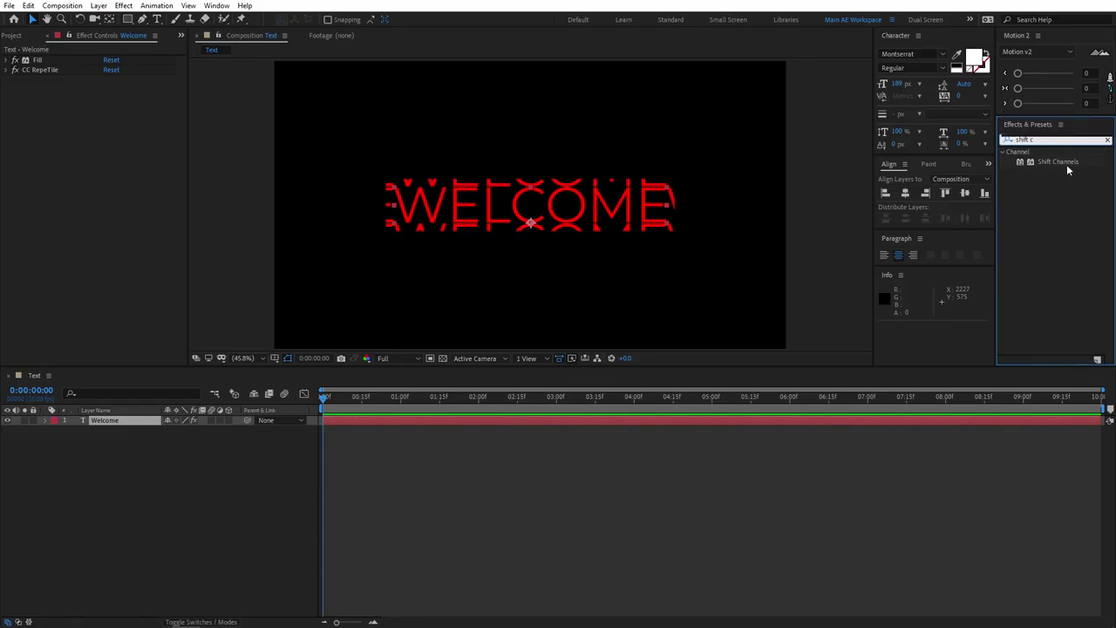
drag(1067, 163, 122, 426)
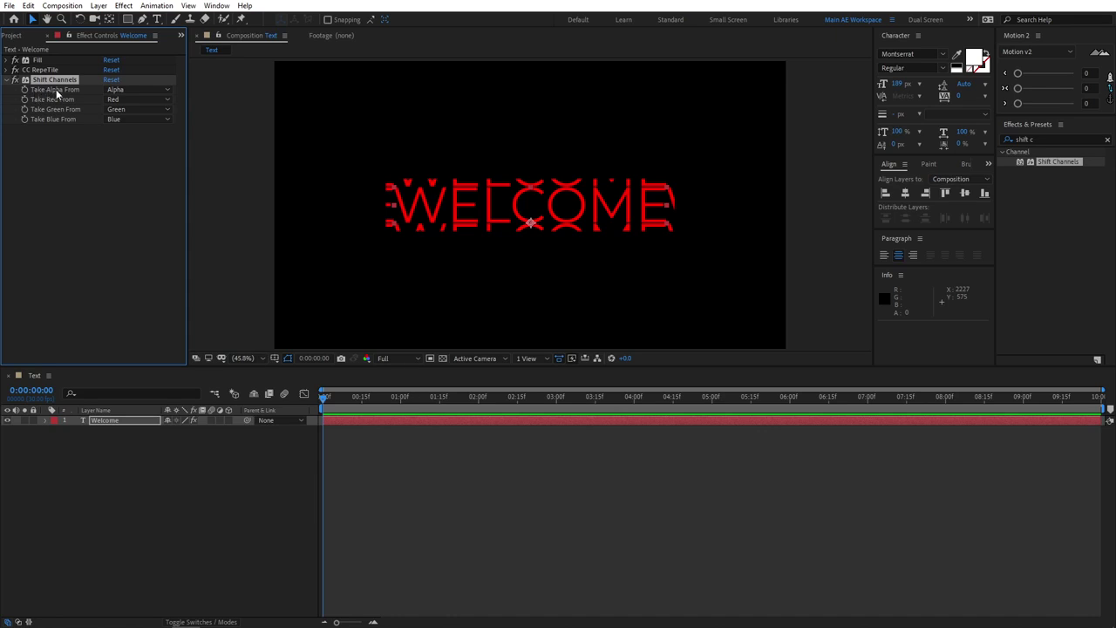
click(166, 93)
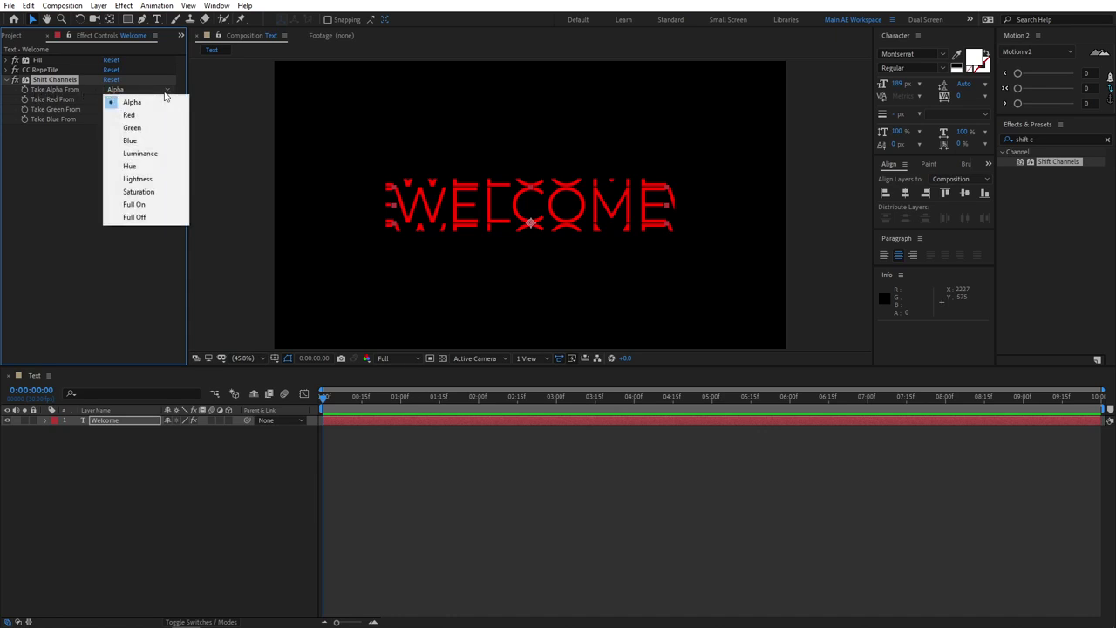
click(135, 204)
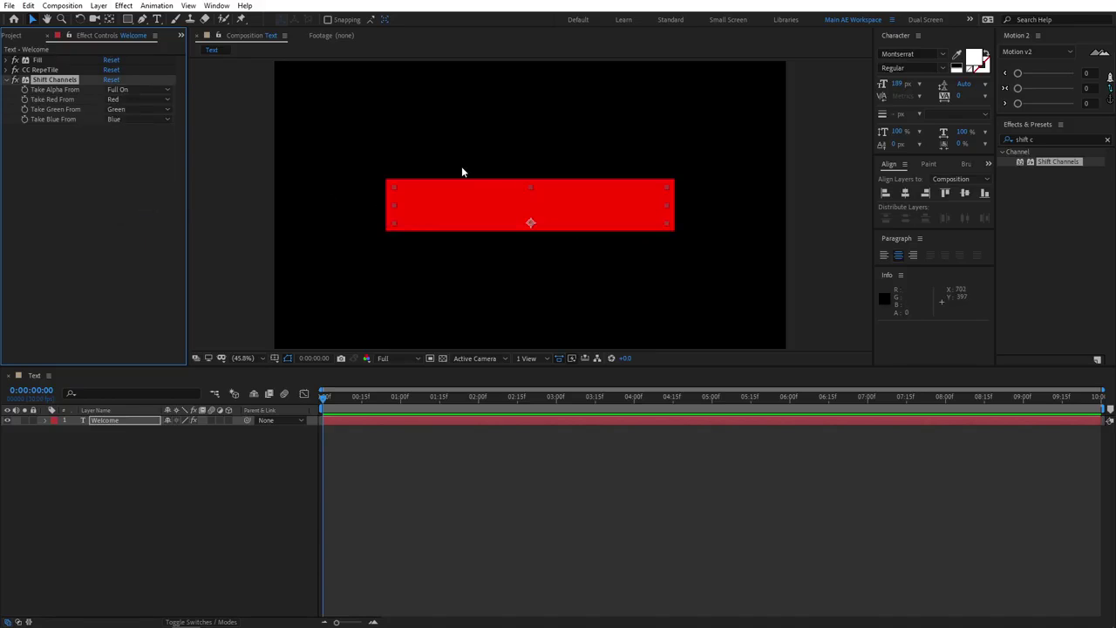
click(299, 475)
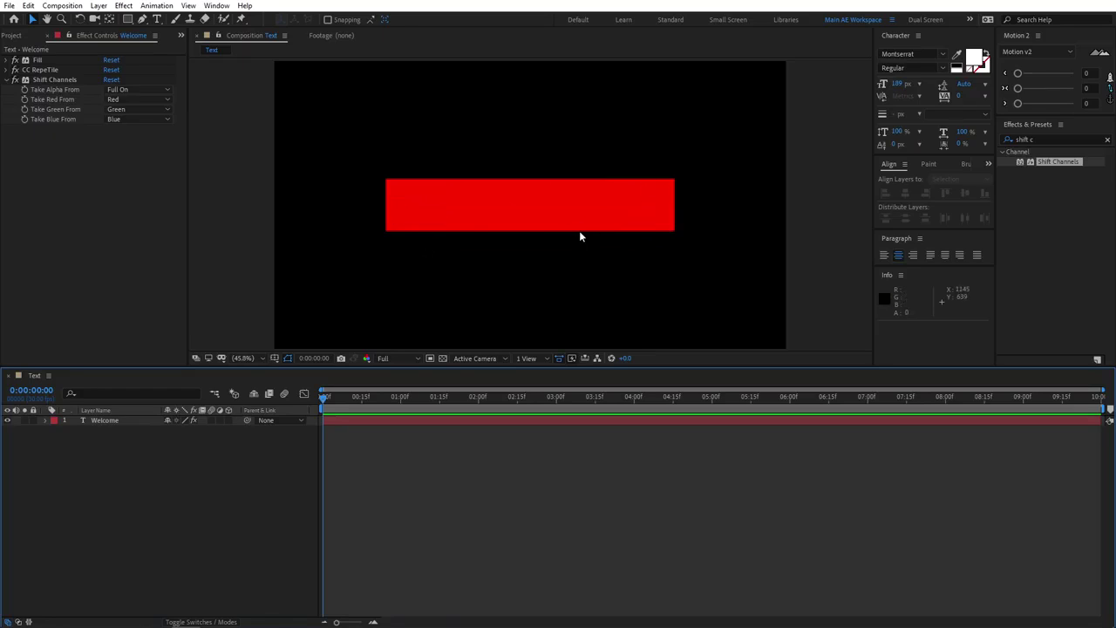
click(6, 79)
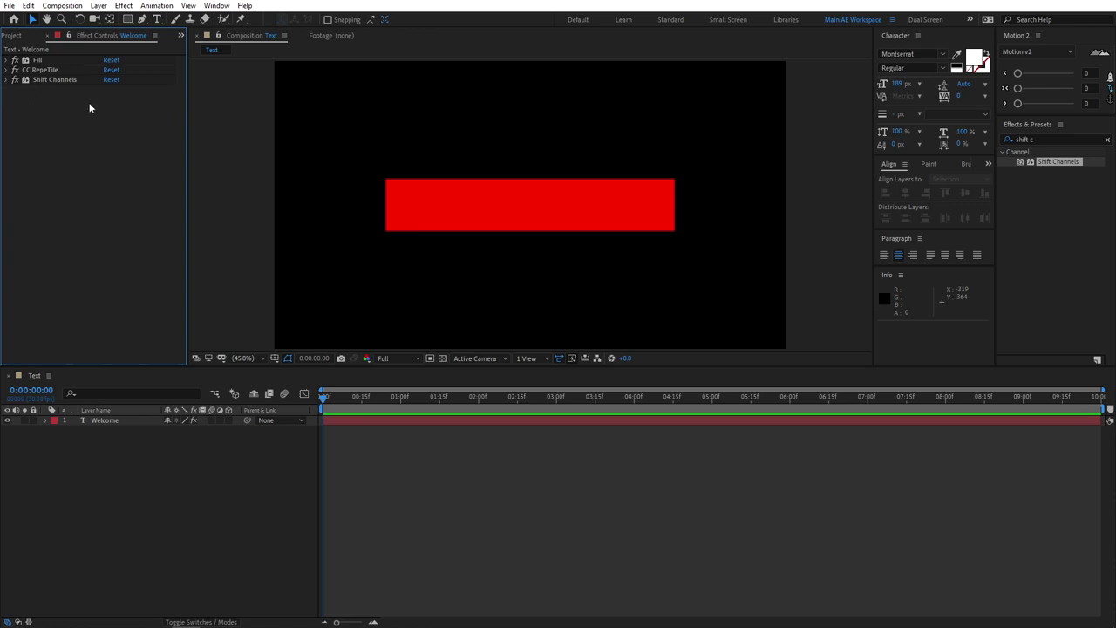
- Apply CC Composite to the Welcome layer so the white lettering shows over the red box
click(1053, 140)
key(BackSpace)
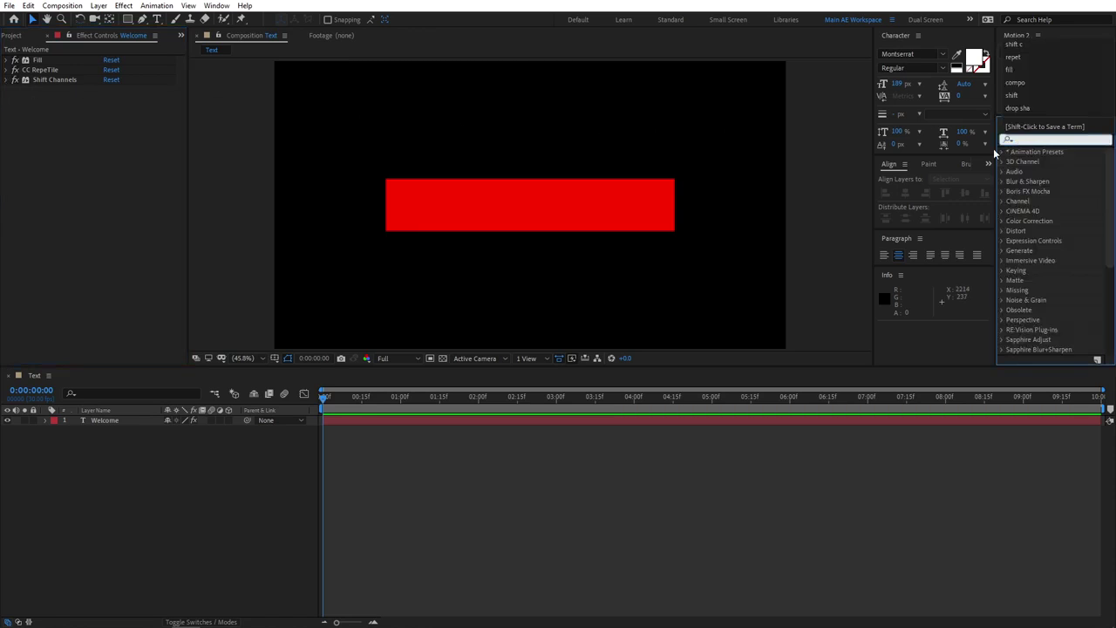
text(cc com)
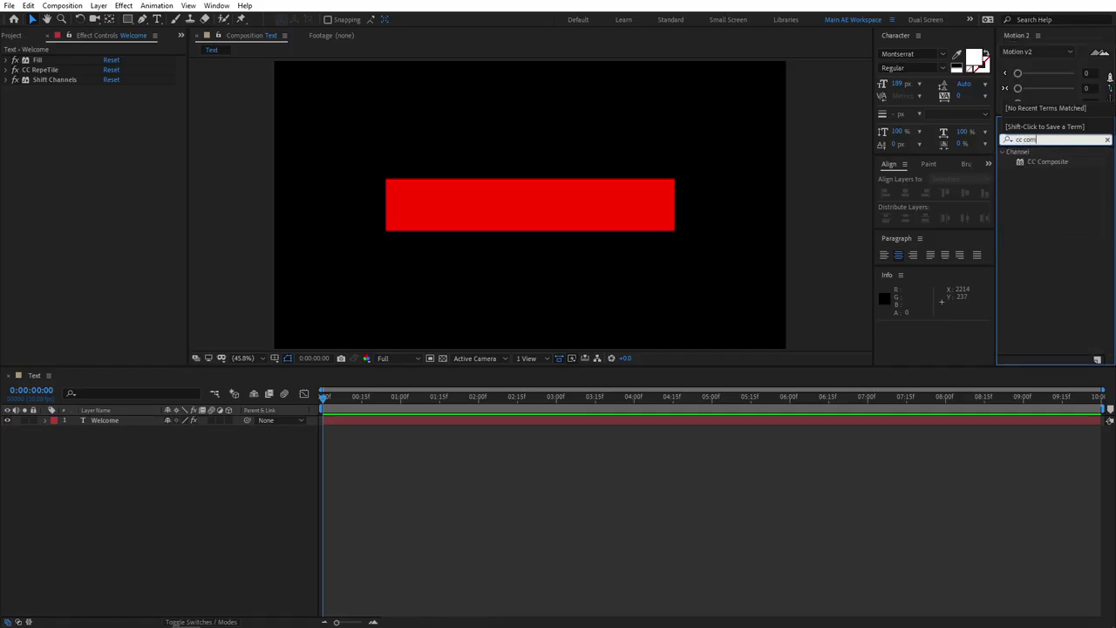
text(po)
drag(1061, 164, 145, 424)
click(145, 454)
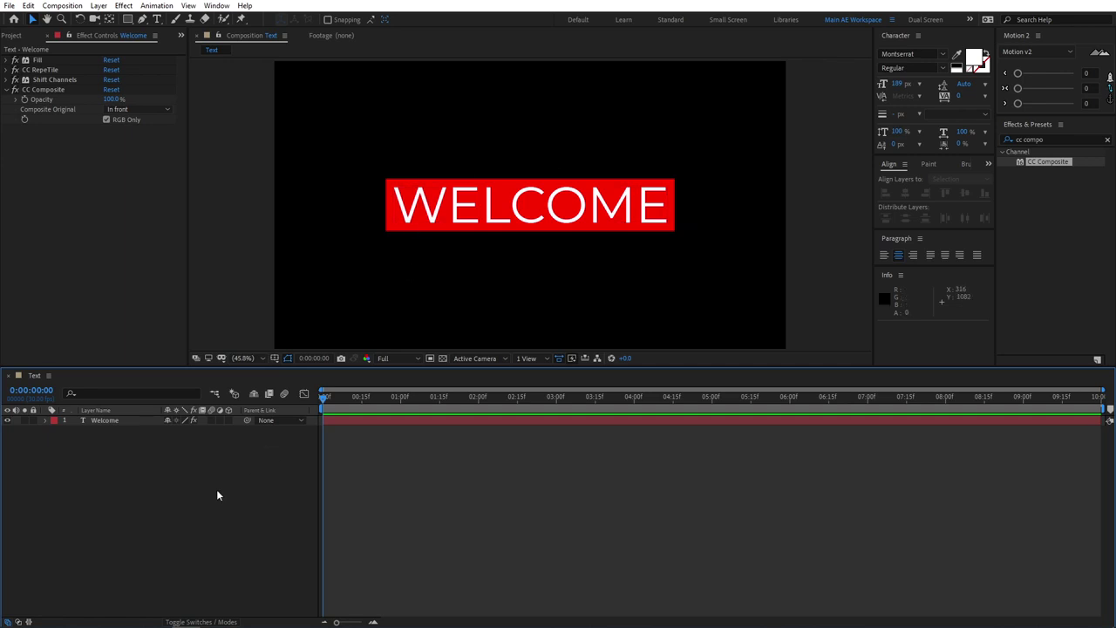
key(ctrl+t)
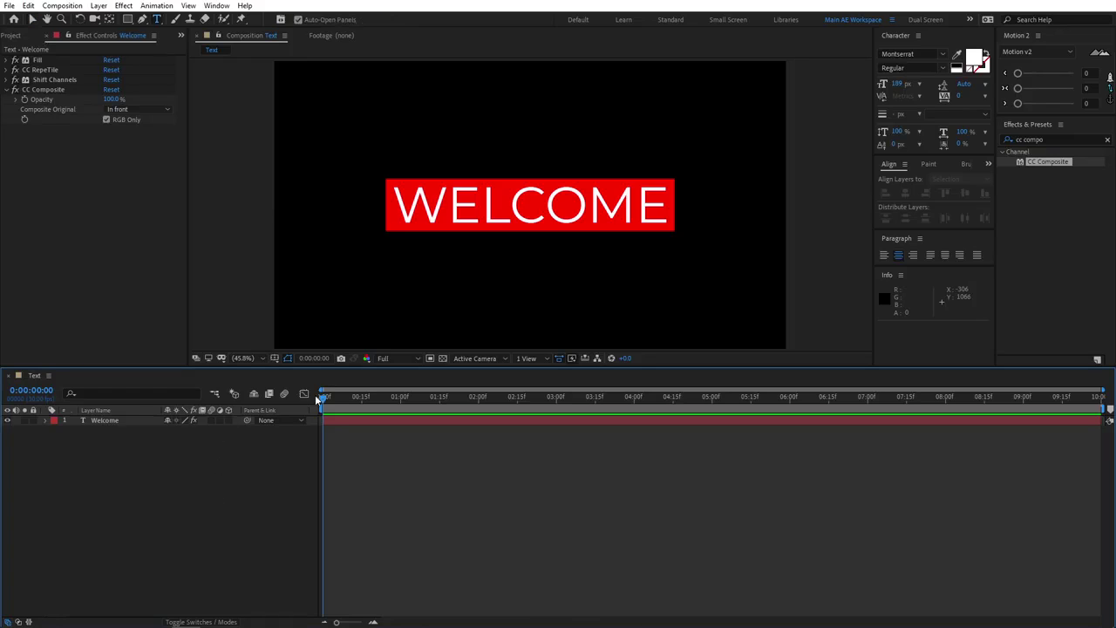
- Retype the text as 'Thanks for' with 'watching' on a second line
click(122, 419)
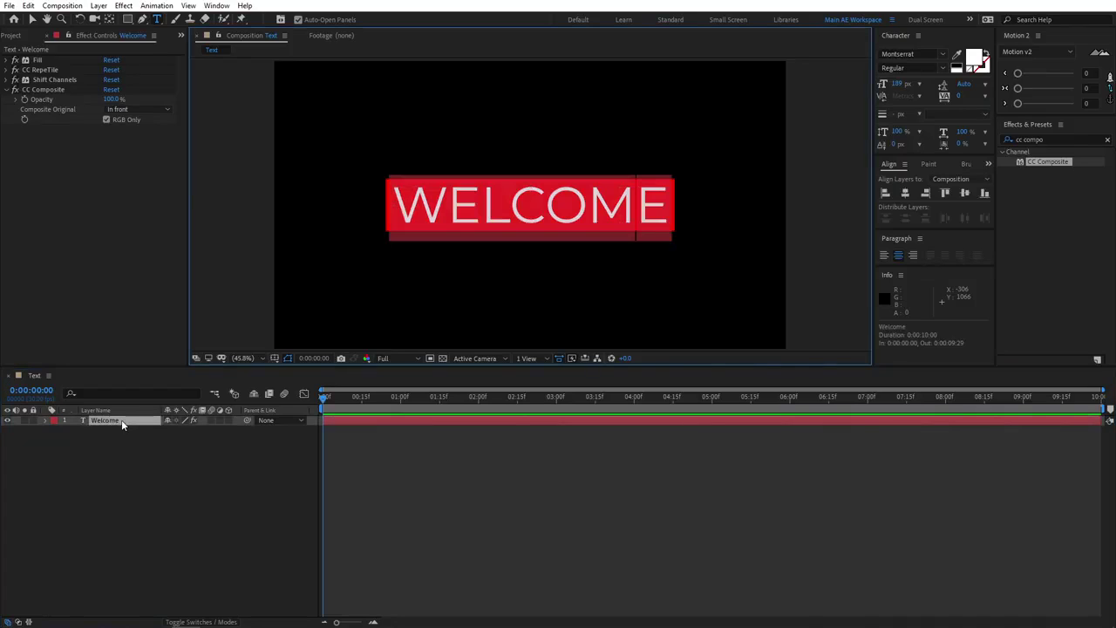
text(text)
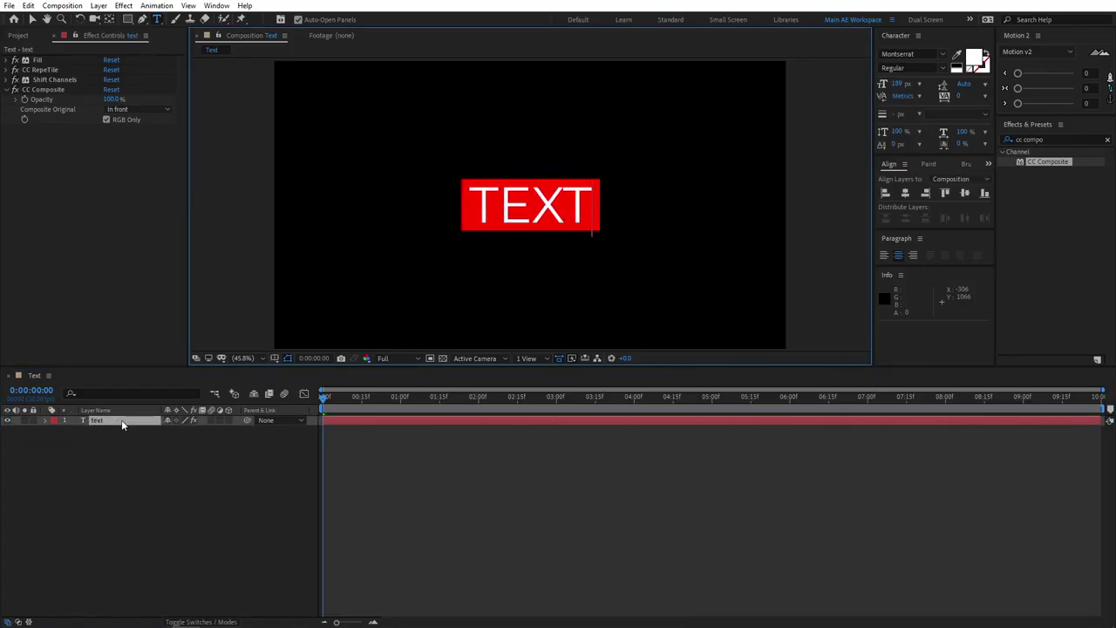
text(subscribe)
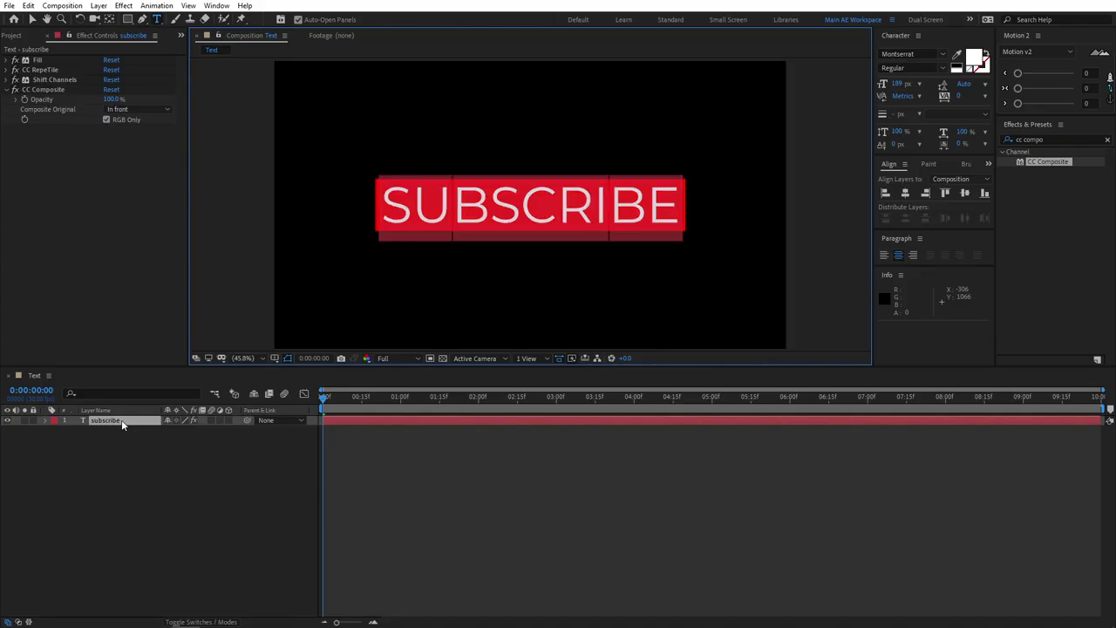
key(BackSpace)
text(Thanks for)
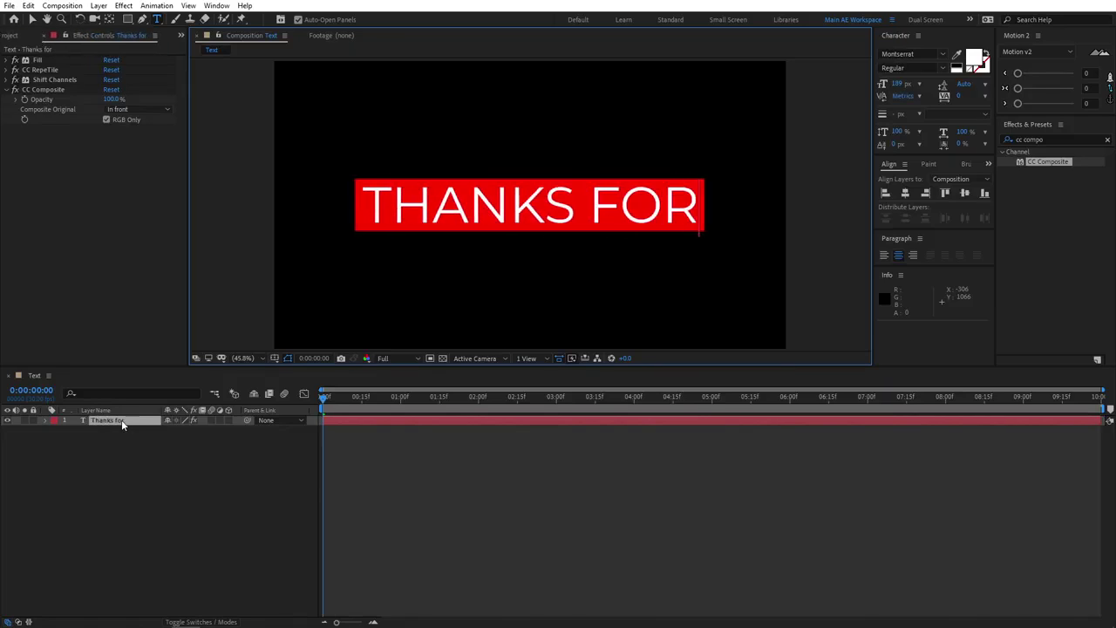
key(Return)
text(watching)
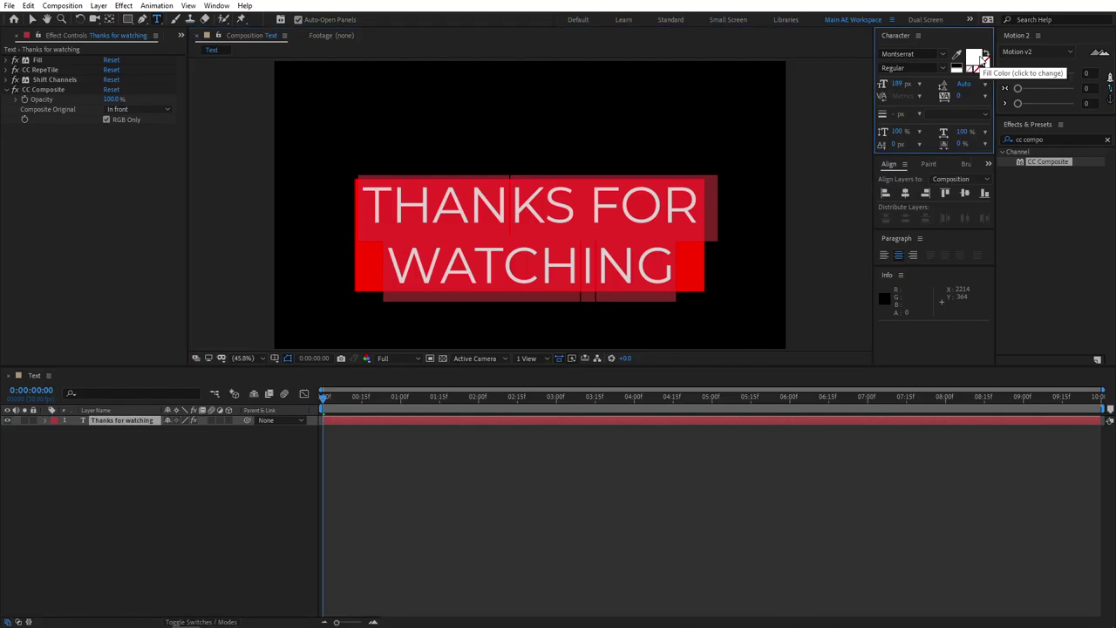
- Make the text colour black and the Fill effect's box colour white (FFFFFF)
click(978, 59)
click(188, 272)
drag(188, 272, 54, 411)
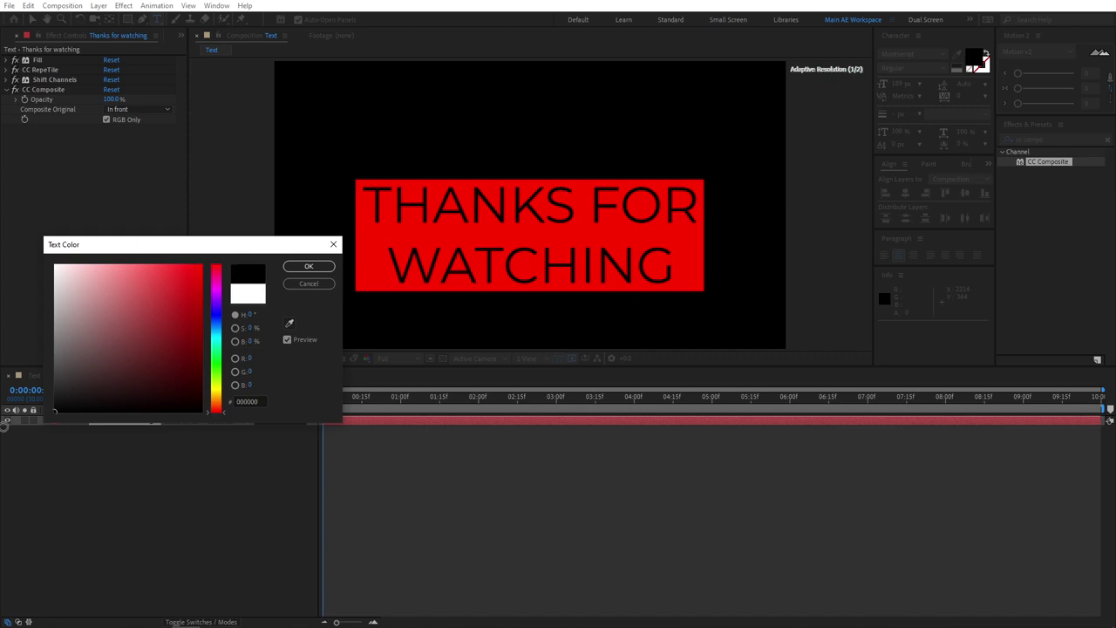
click(309, 266)
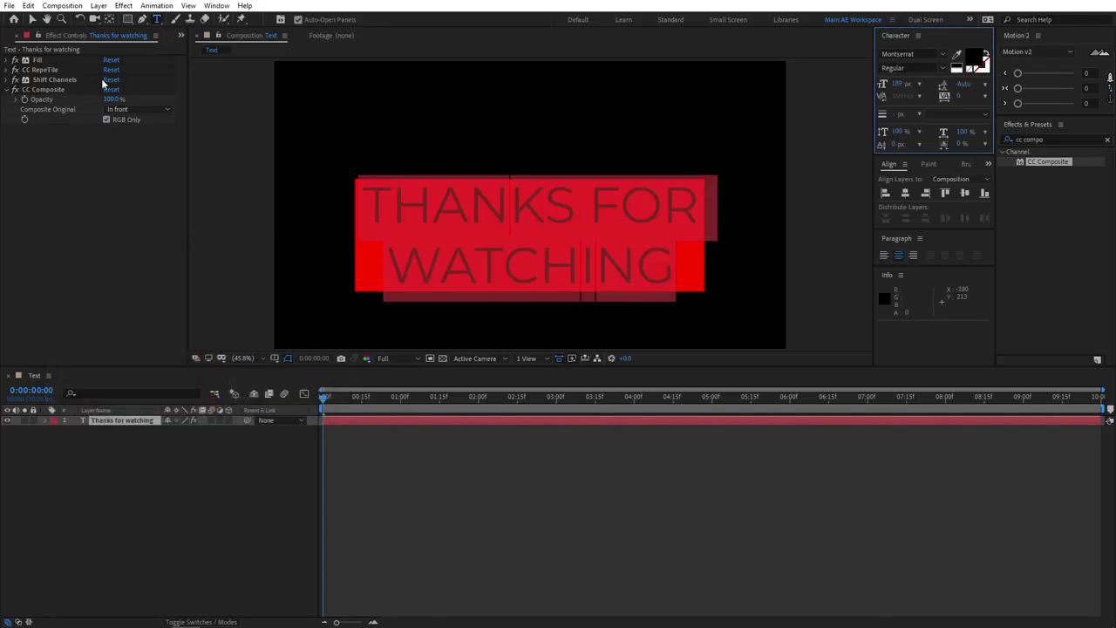
click(9, 61)
click(27, 62)
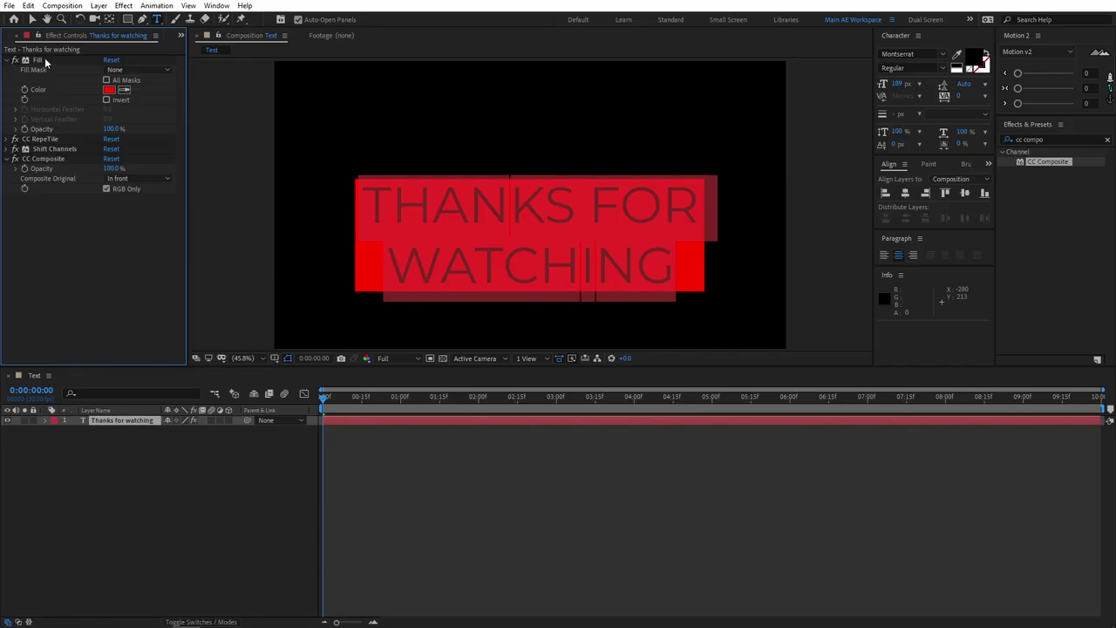
click(108, 89)
text(FFFFFF)
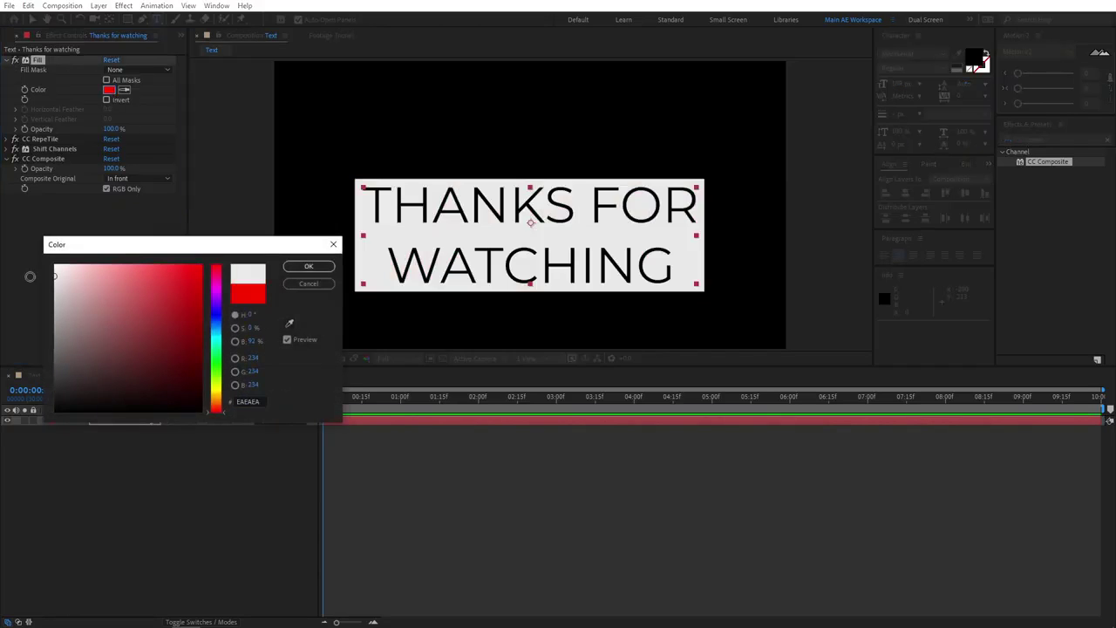
click(309, 268)
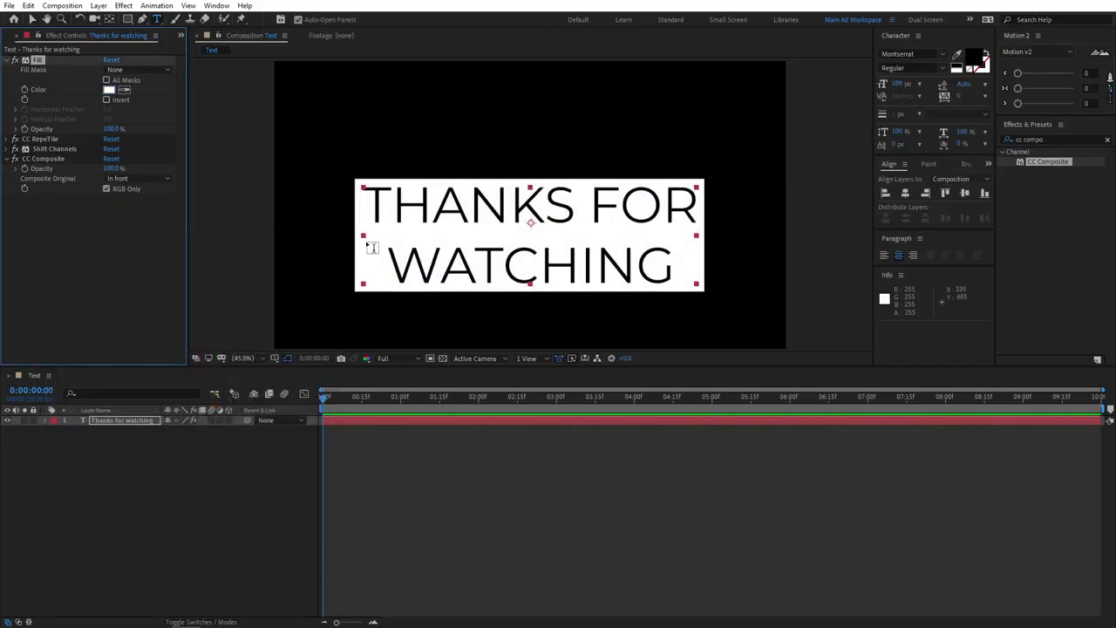
- Change the wording to 'leave a like' and return to the Selection tool
click(109, 420)
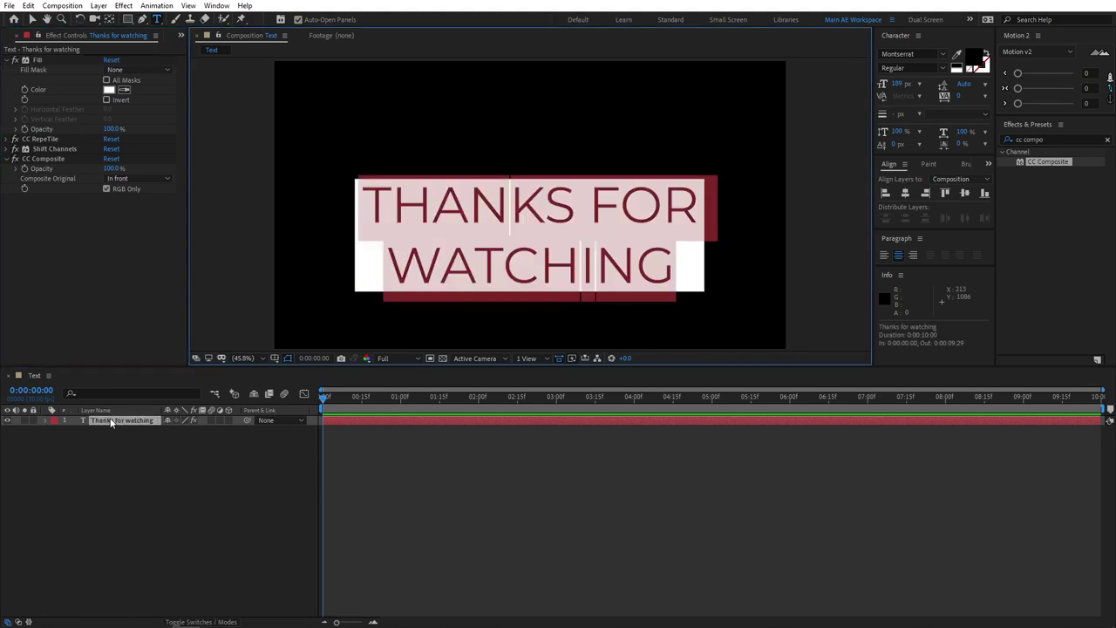
text(leave a like)
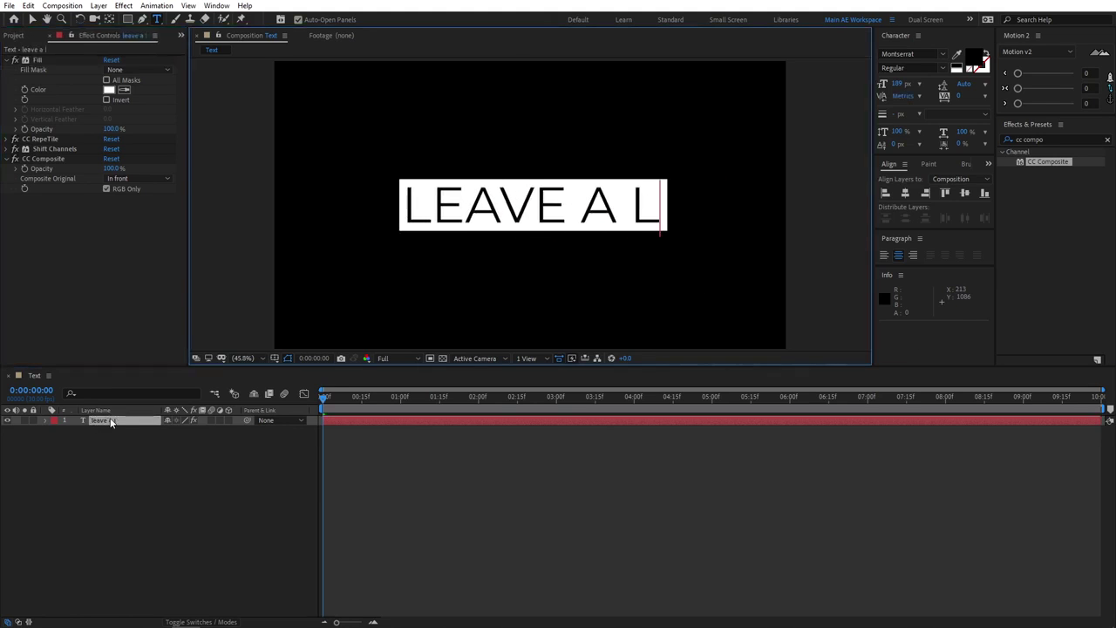
click(255, 475)
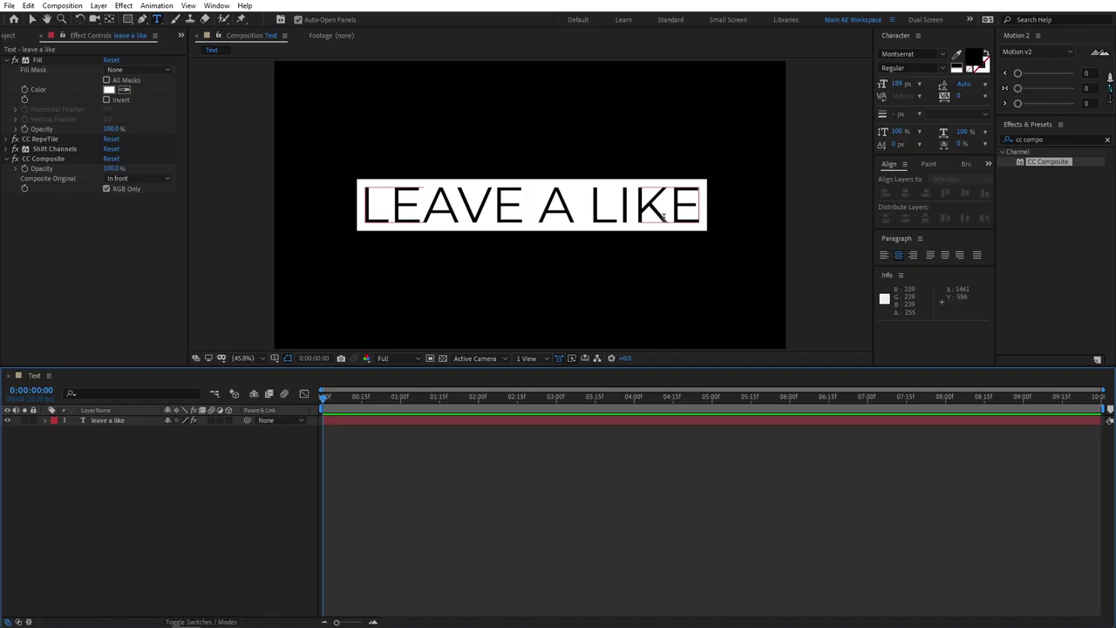
key(v)
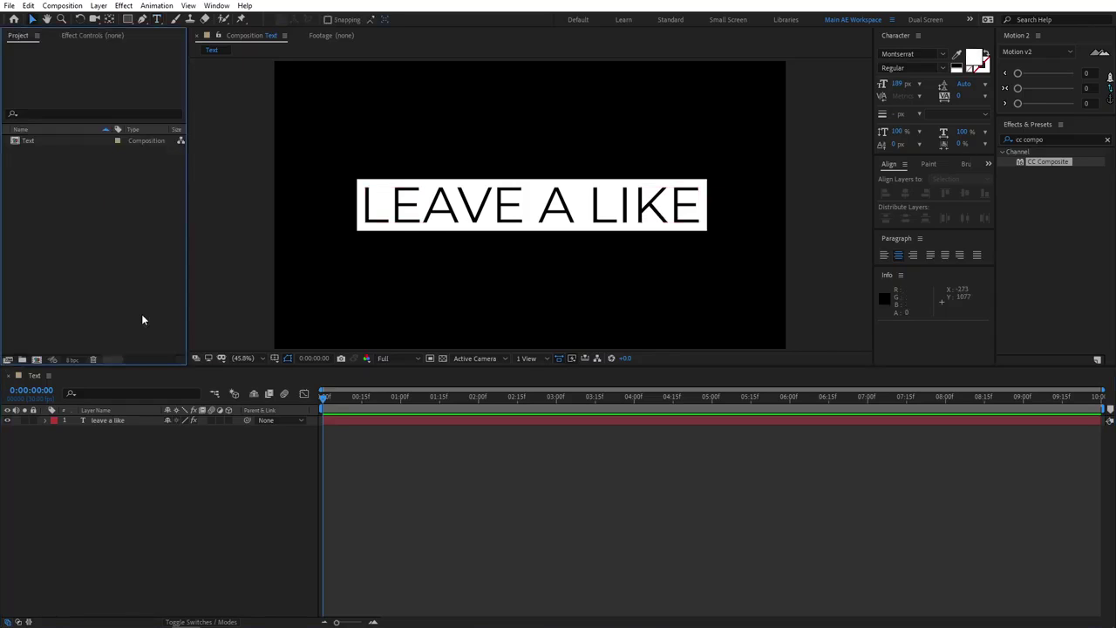
- Create a new composition named Text 2
click(37, 360)
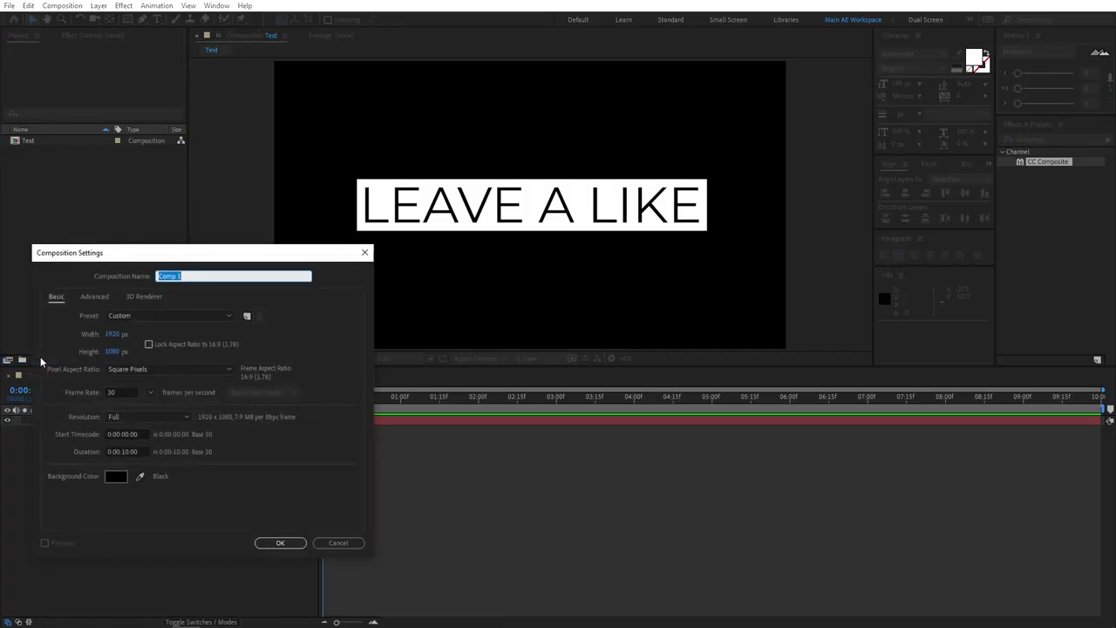
text(Text 2)
click(286, 543)
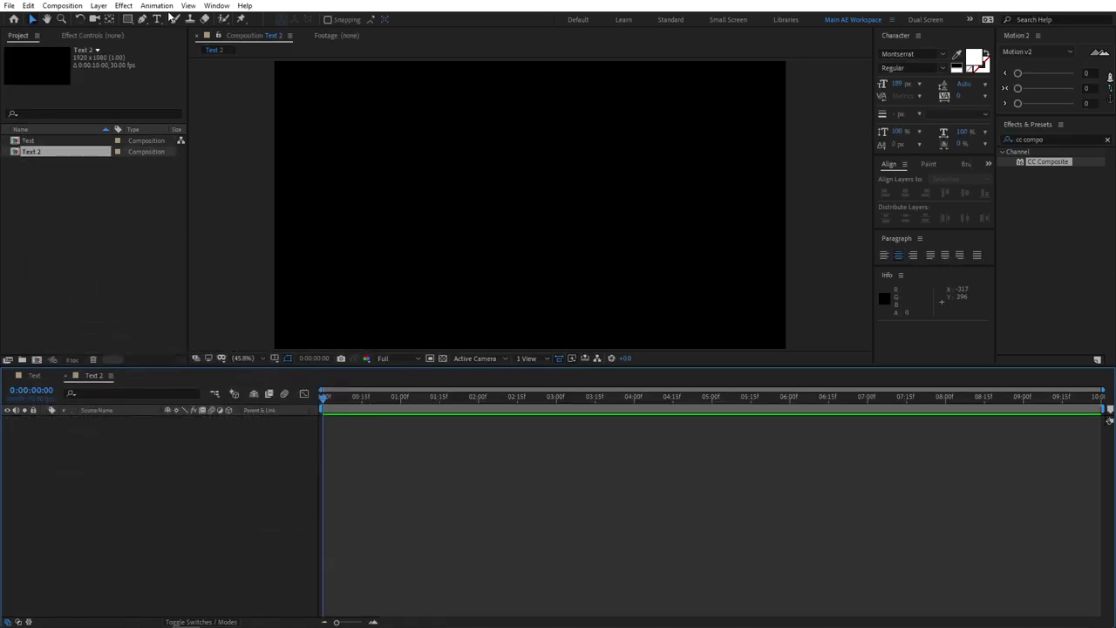
- Add a TEXT text layer centred horizontally in the composition
click(157, 19)
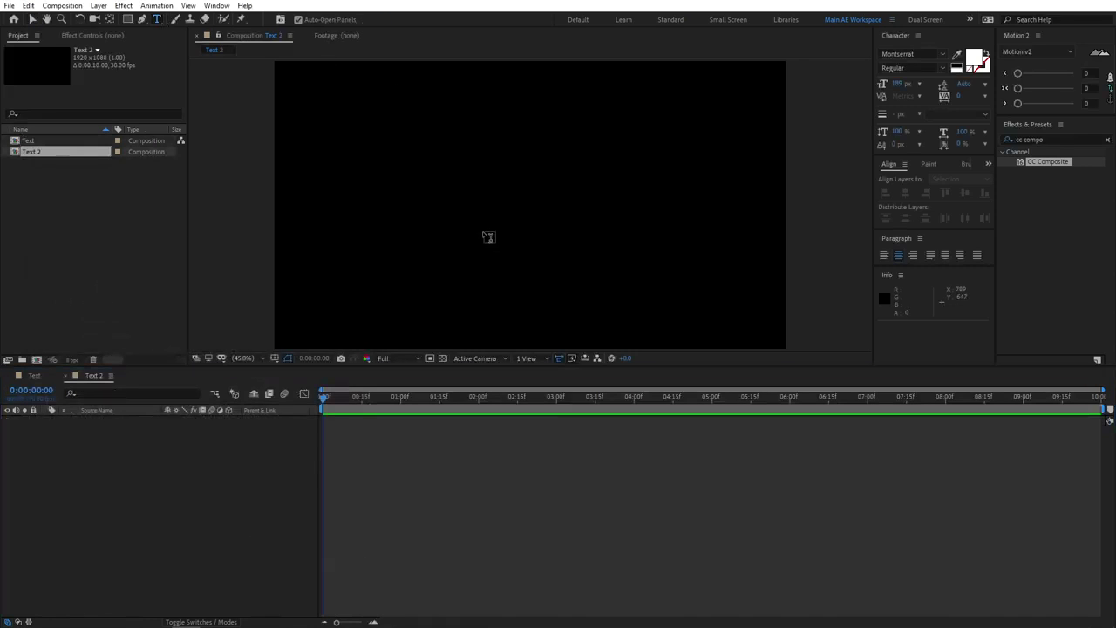
click(480, 229)
text(TE)
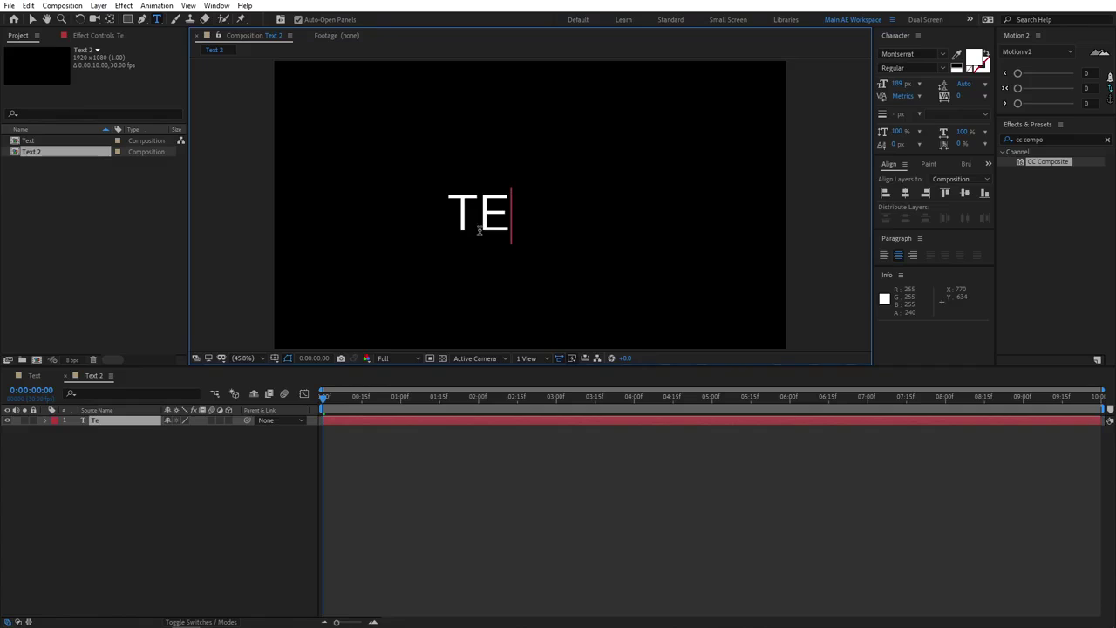
text(XT)
key(ctrl+a)
click(907, 194)
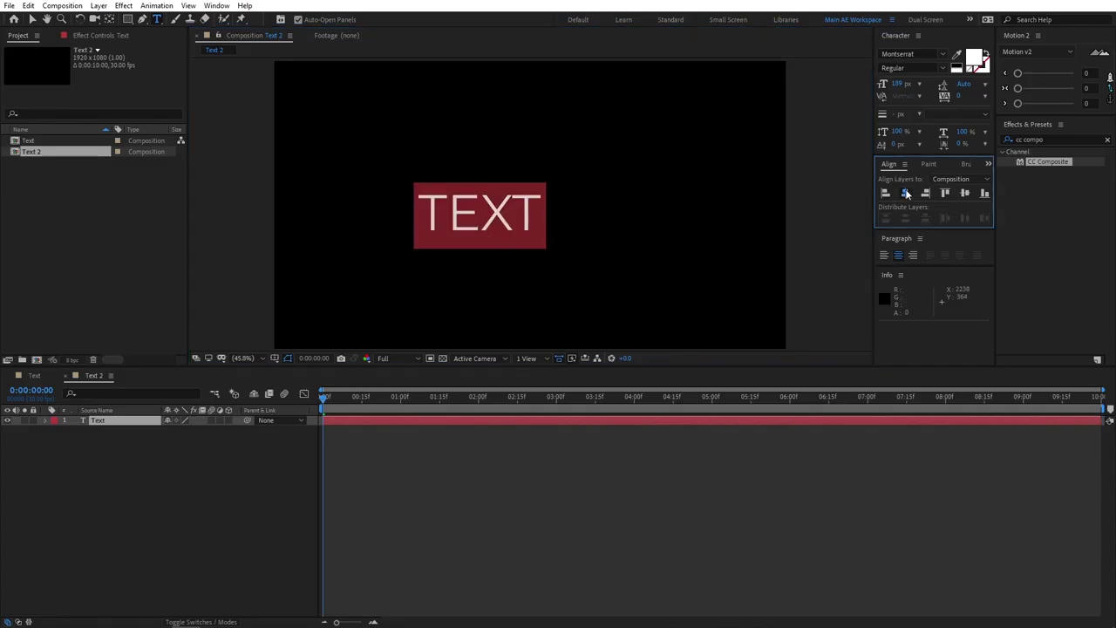
click(173, 512)
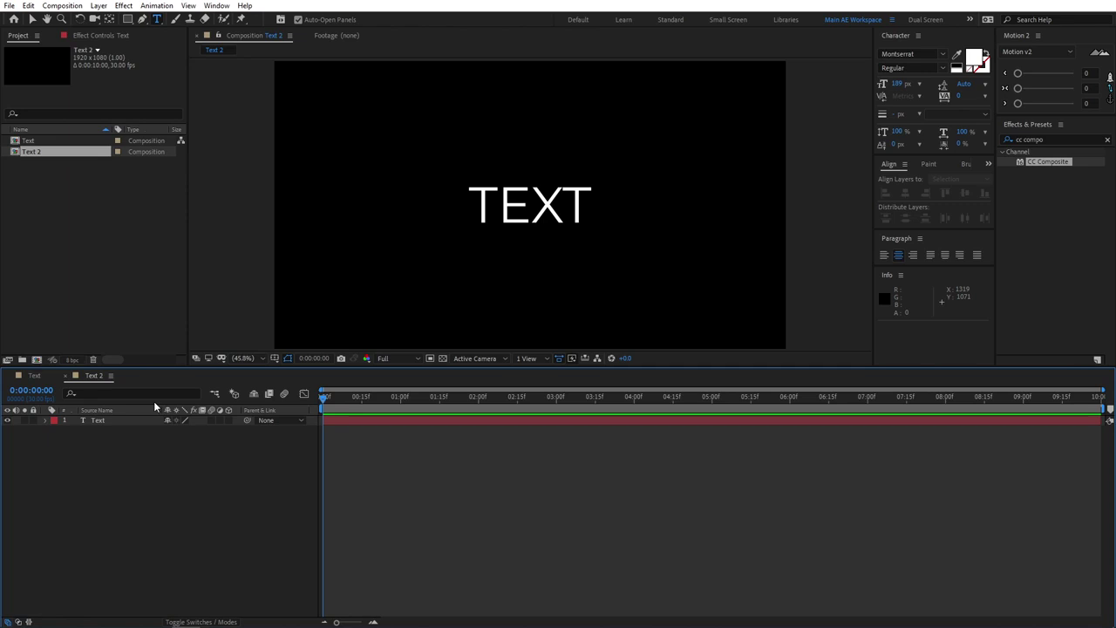
- Draw a red (FF0000) rectangle over the text, centred horizontally and vertically
click(128, 20)
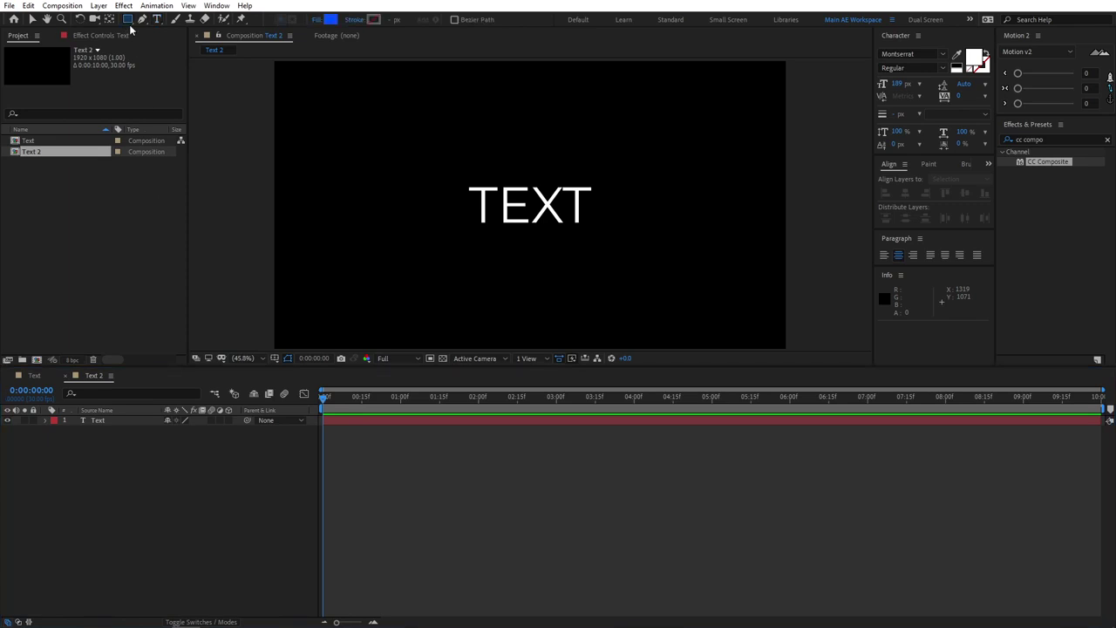
click(330, 19)
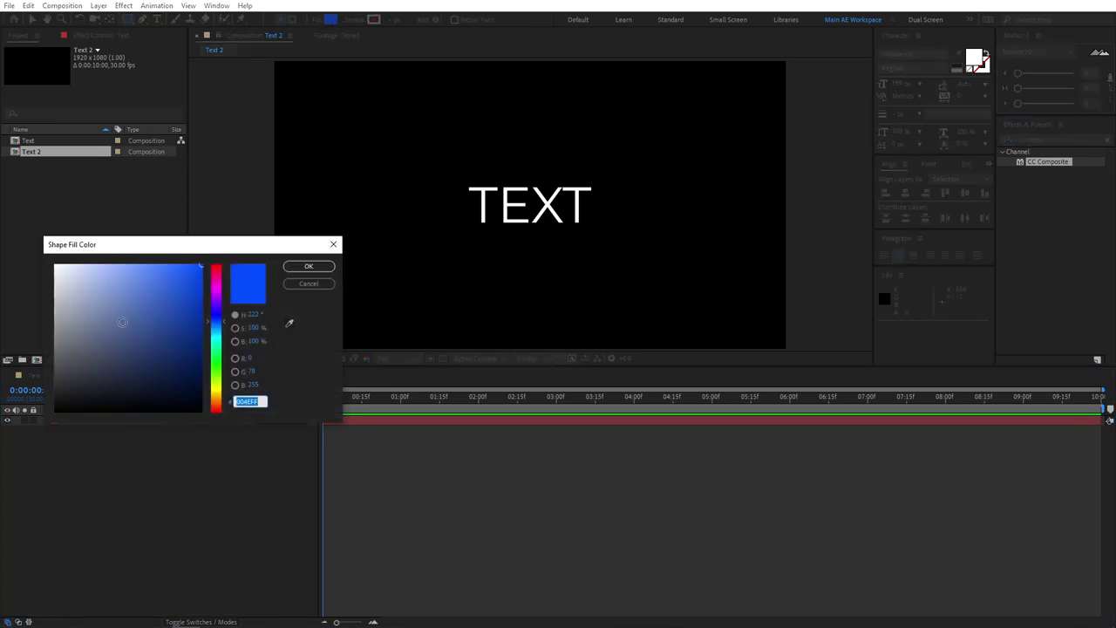
click(215, 265)
click(309, 266)
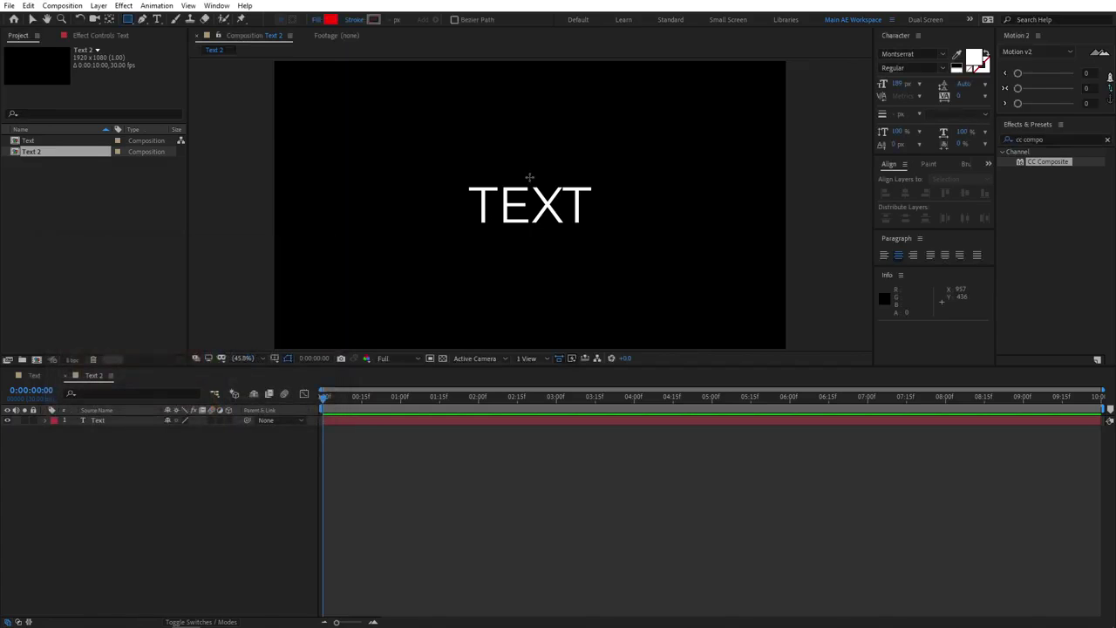
drag(458, 179, 610, 225)
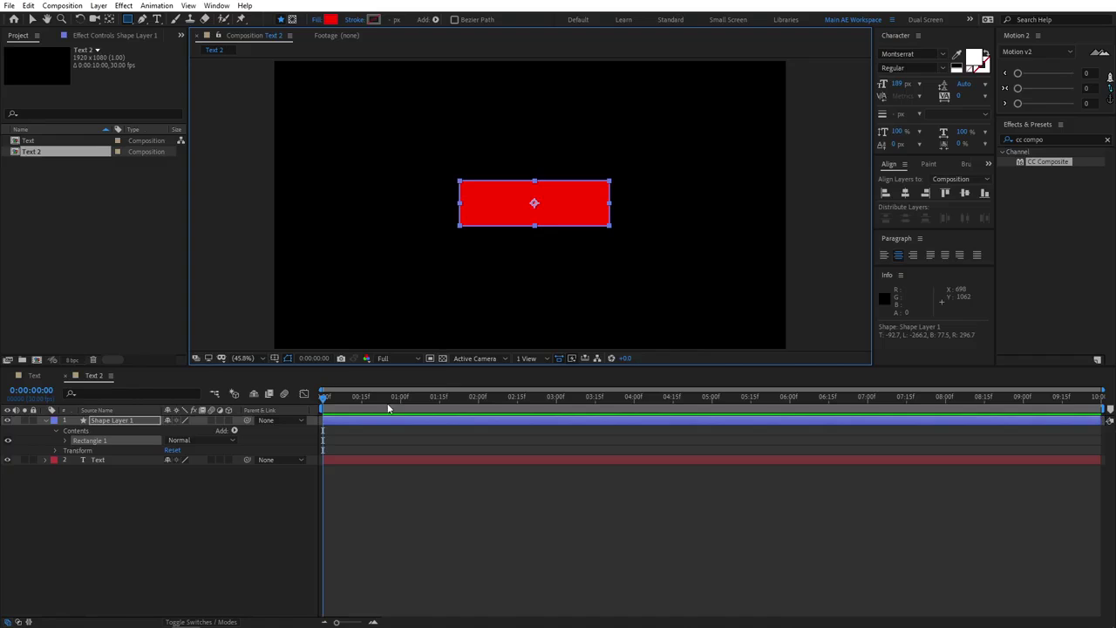
click(905, 193)
click(964, 193)
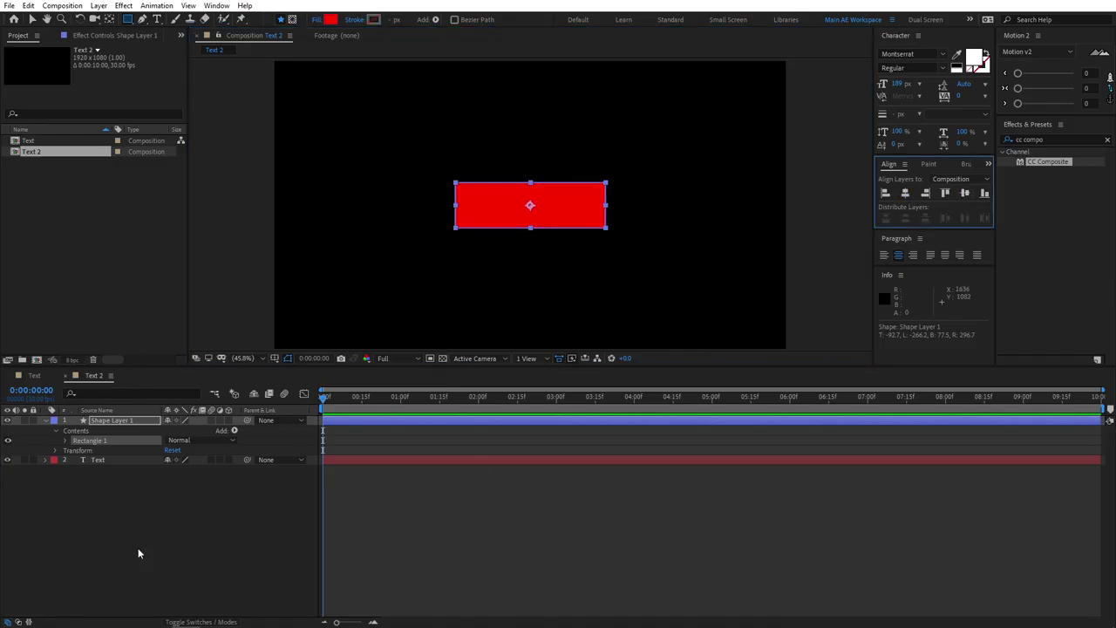
- Move Shape Layer 1 below the Text layer in the timeline
click(138, 548)
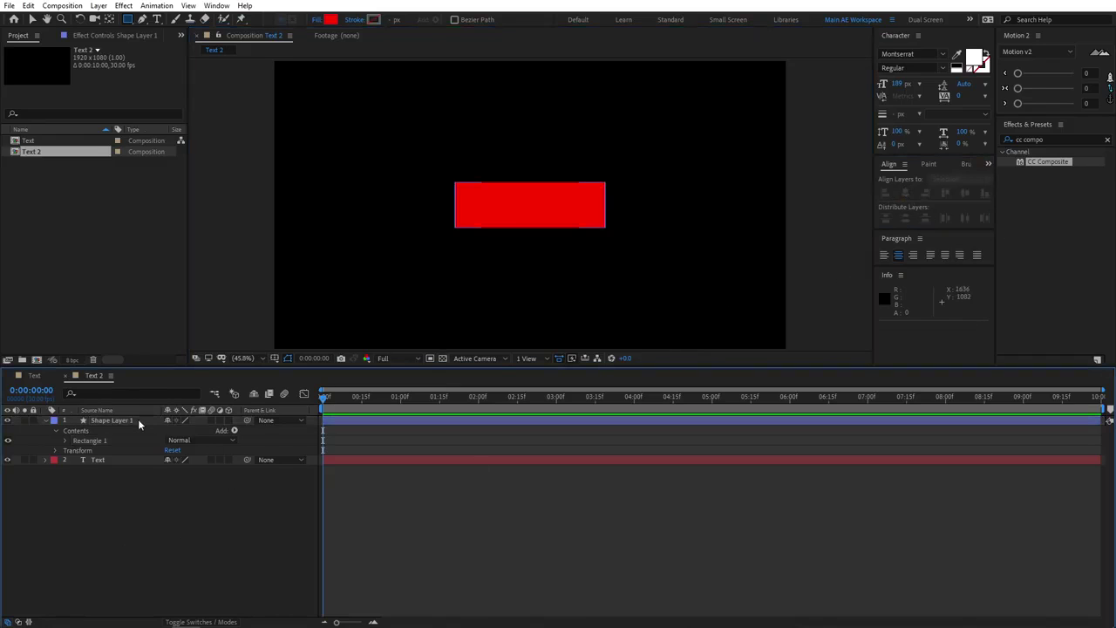
click(120, 418)
drag(121, 418, 109, 477)
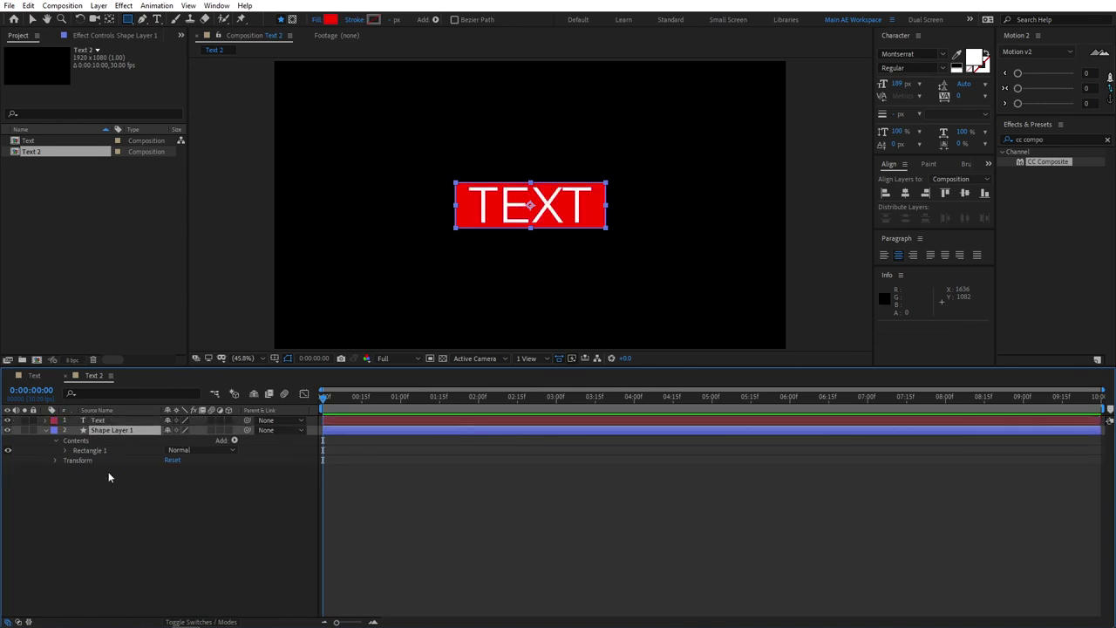
- Rename Shape Layer 1 to Box and expand Rectangle 1 down to its Rectangle Path properties
click(166, 475)
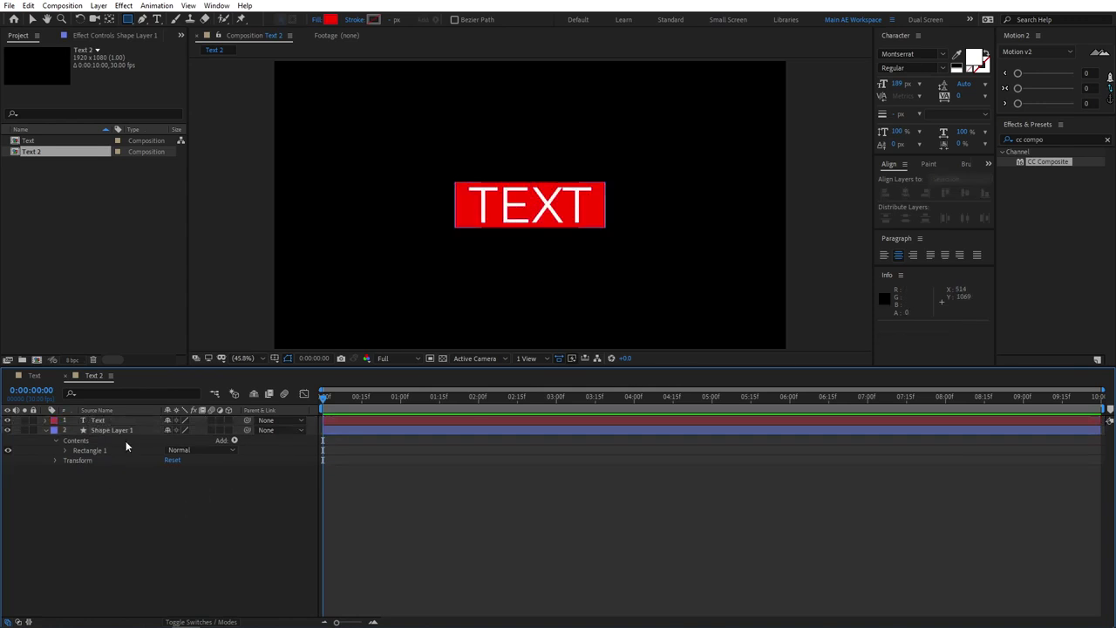
click(129, 431)
key(Return)
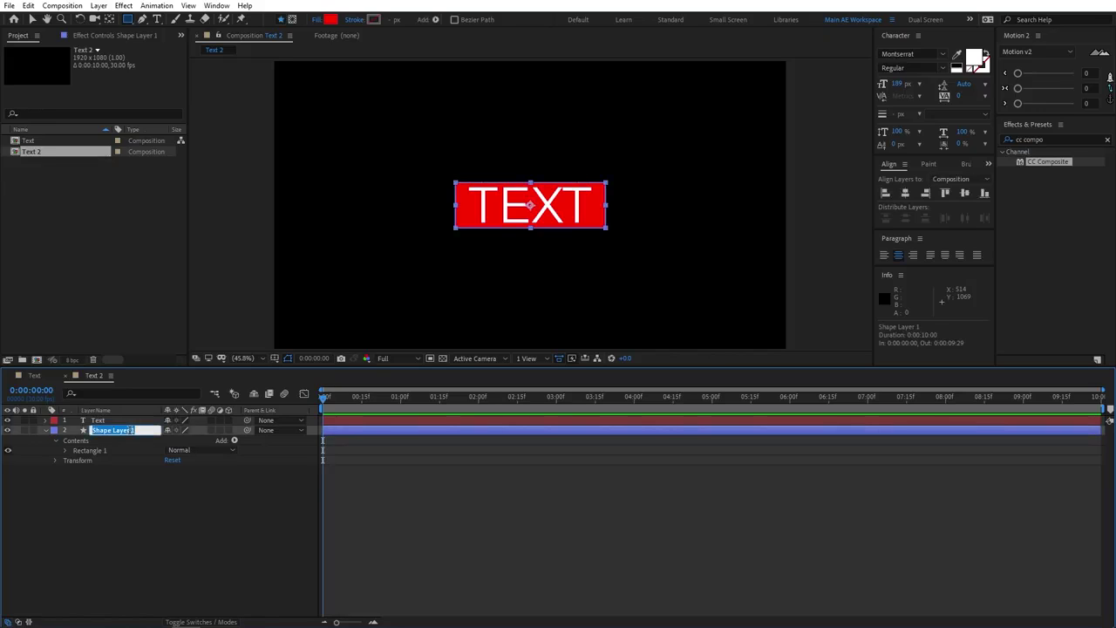
text(Box)
click(176, 529)
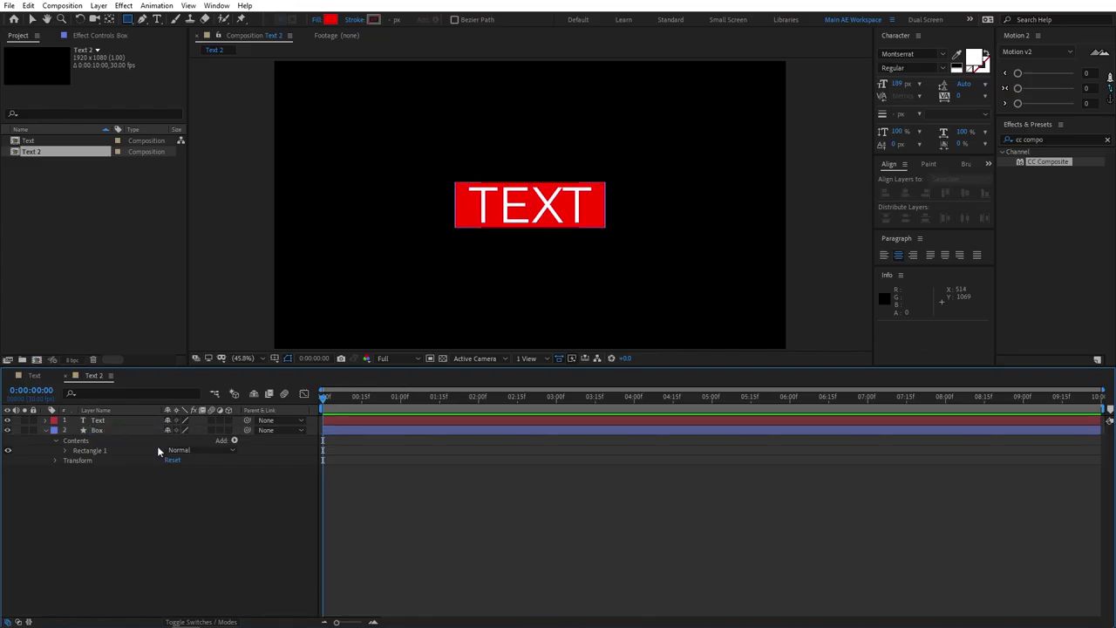
click(65, 450)
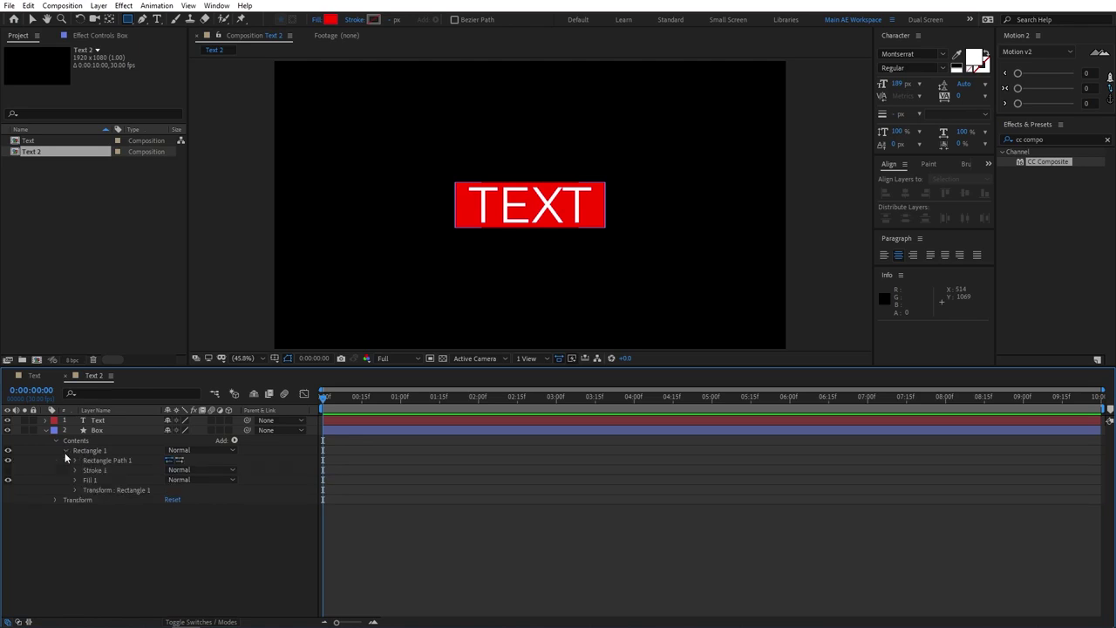
click(75, 460)
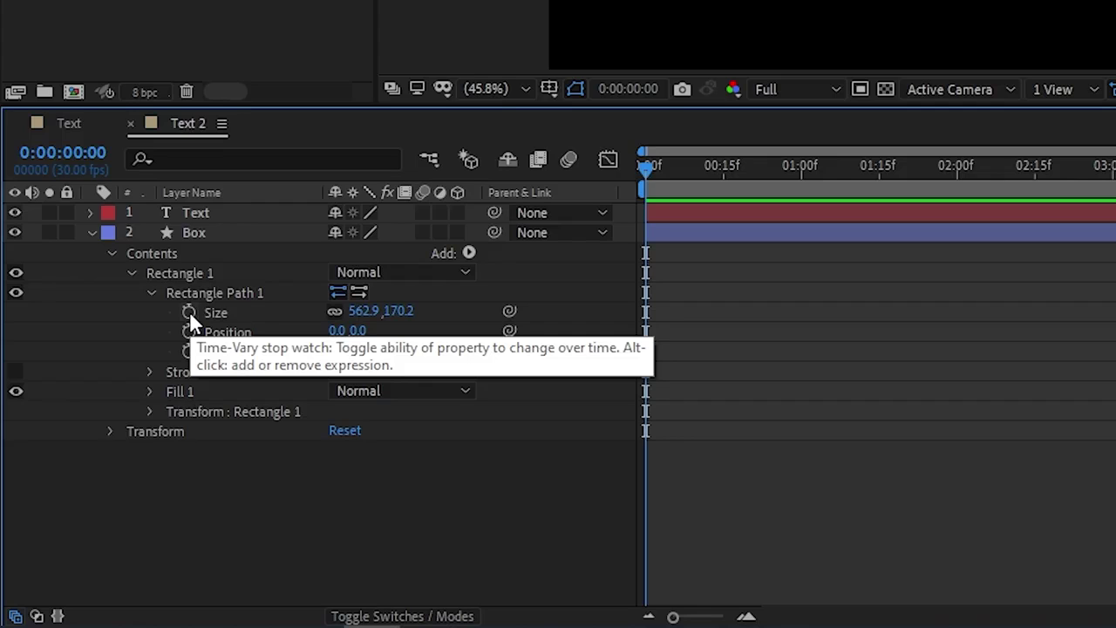
- Enable an expression on the Box layer's Rectangle Path 1 Size property
alt+click(189, 312)
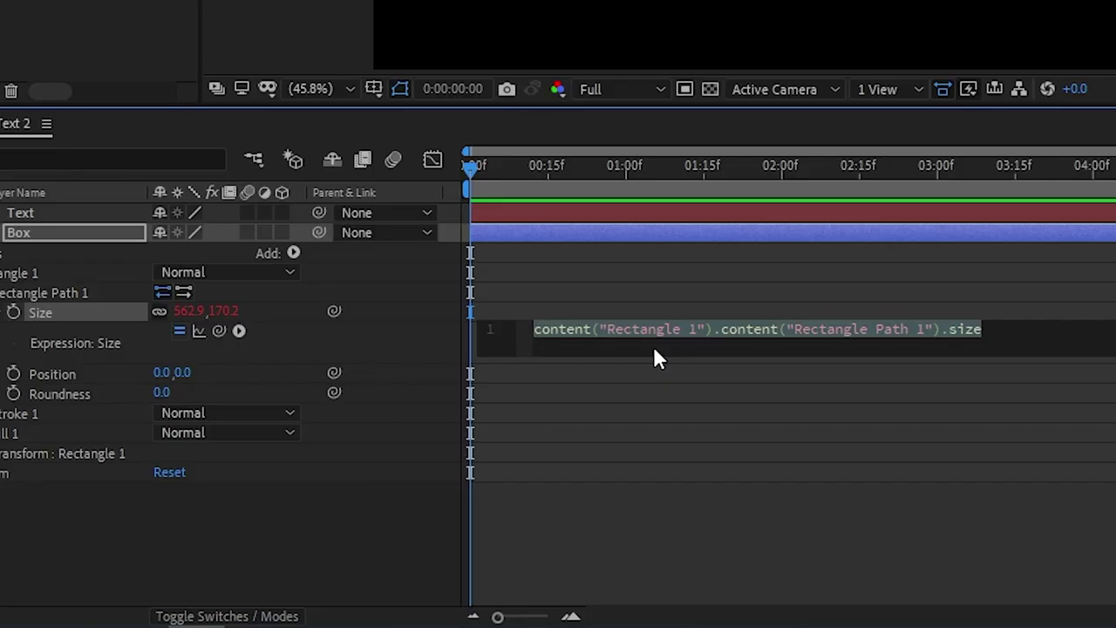
- Write s=thisComp.layer("Text"); by pick-whipping the Text layer
text(s=)
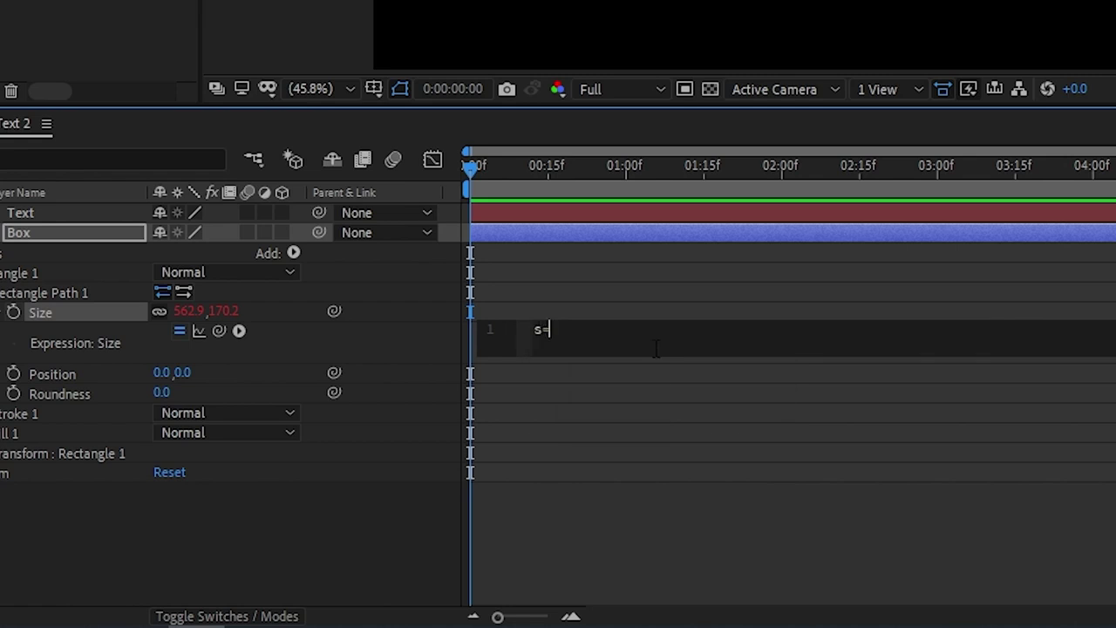
click(219, 332)
drag(218, 332, 29, 212)
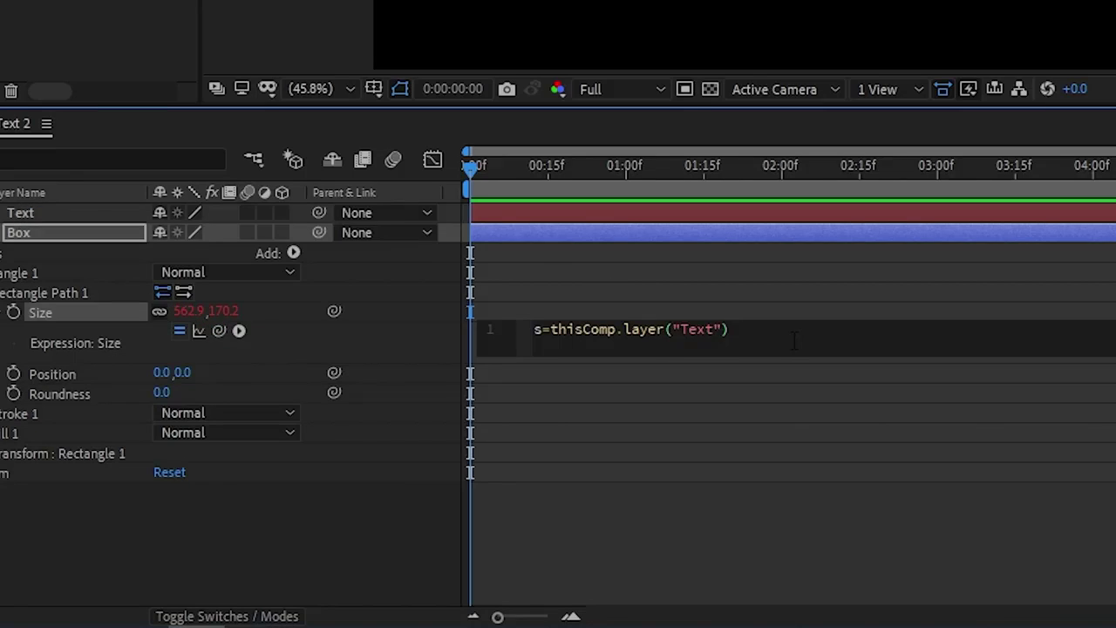
text(;)
- Add a second line w=s.sourceRectAtTime().width; using autocomplete
key(Return)
text(w=s.sour)
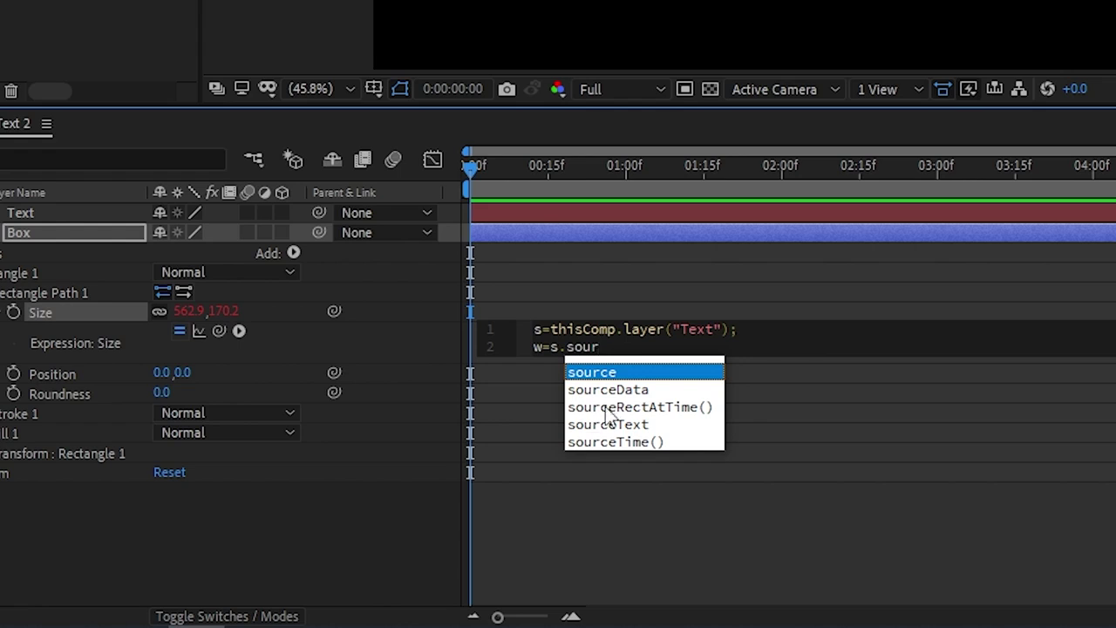
click(687, 410)
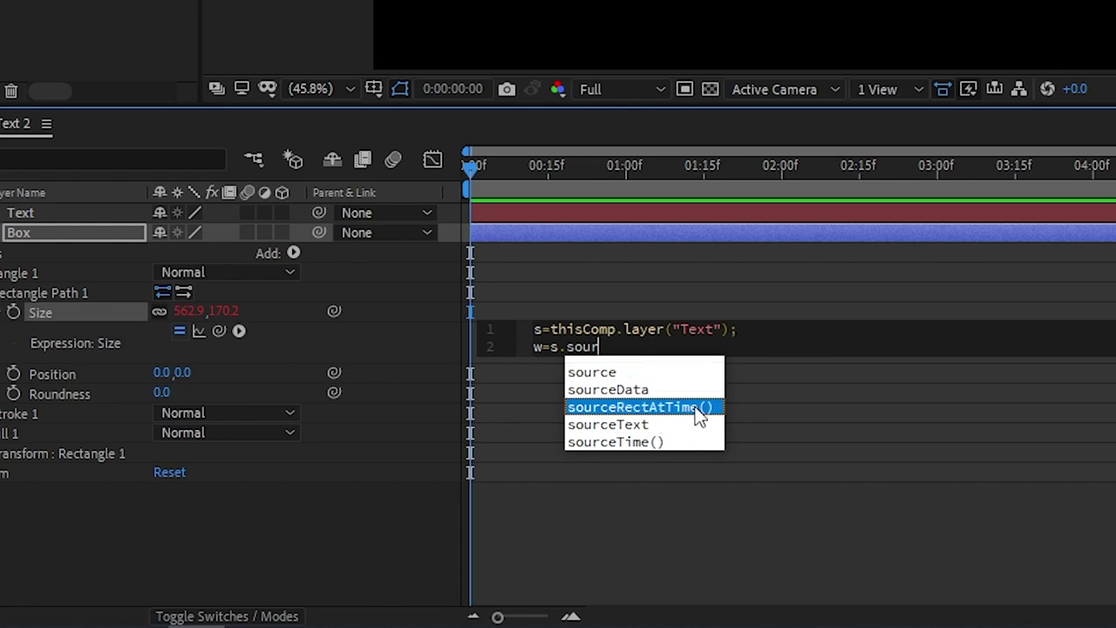
double_click(688, 408)
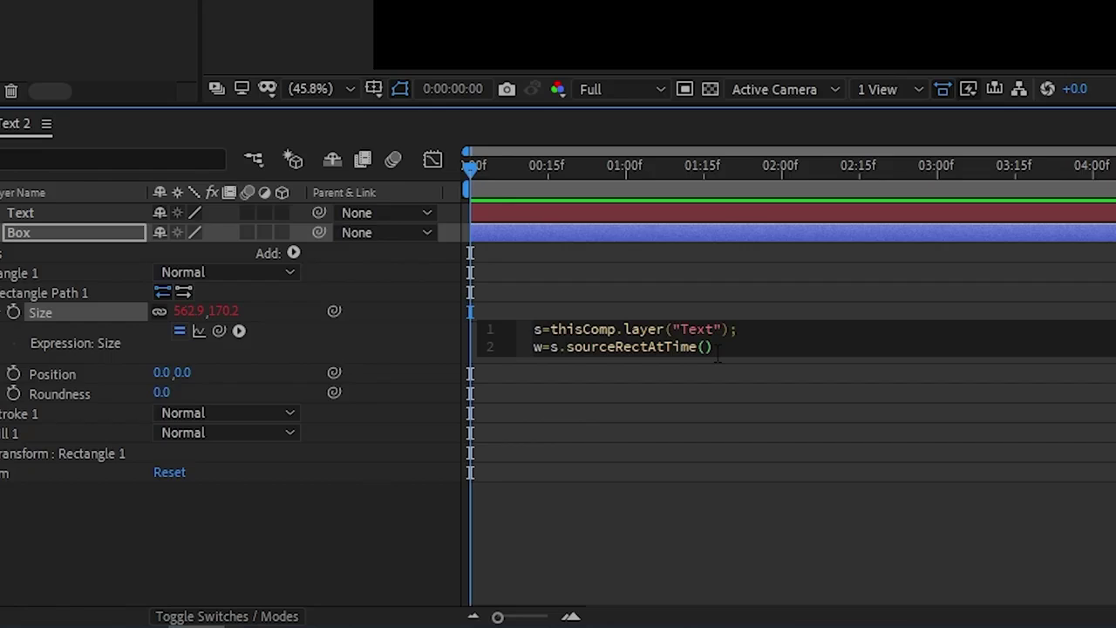
click(717, 351)
text(.width)
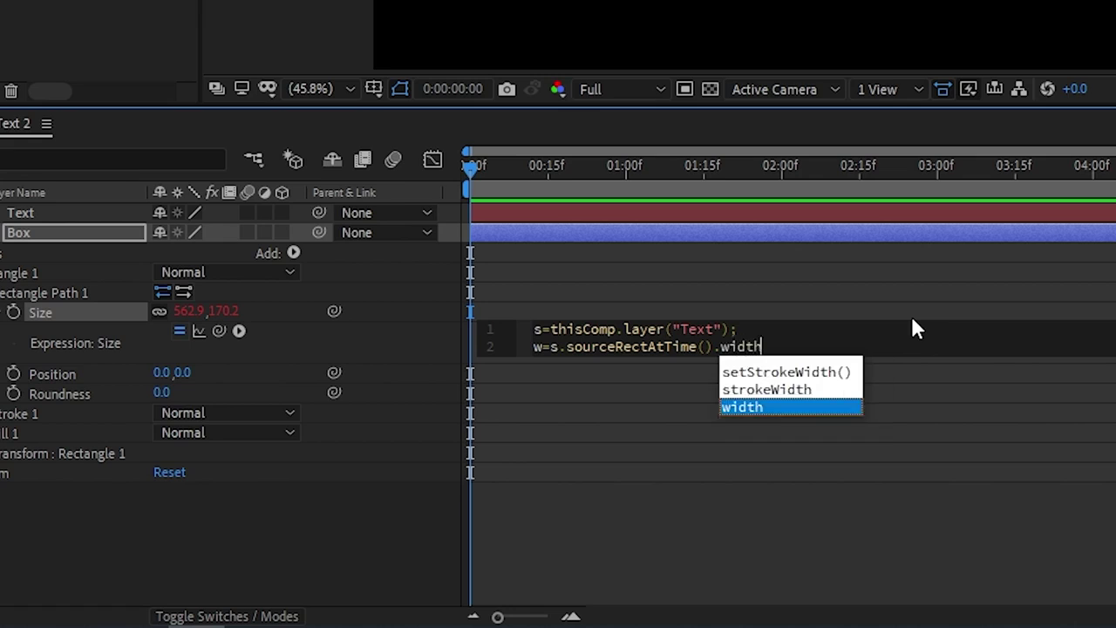
text(;)
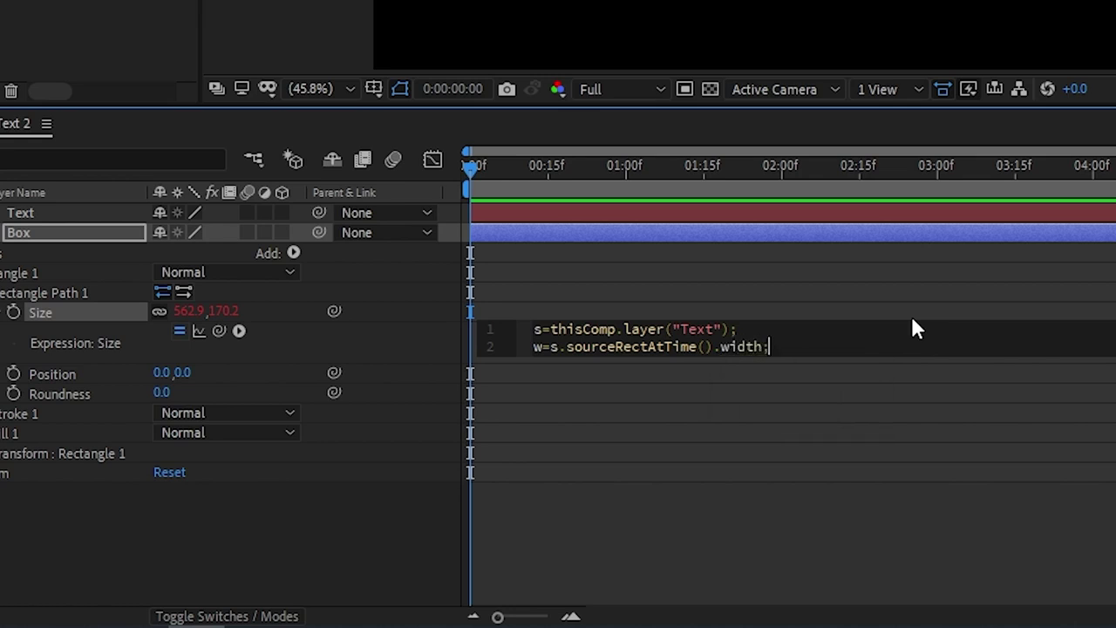
- Add the line h=s.sourceRectAtTime().height; and return [w,h] as the size
key(Return)
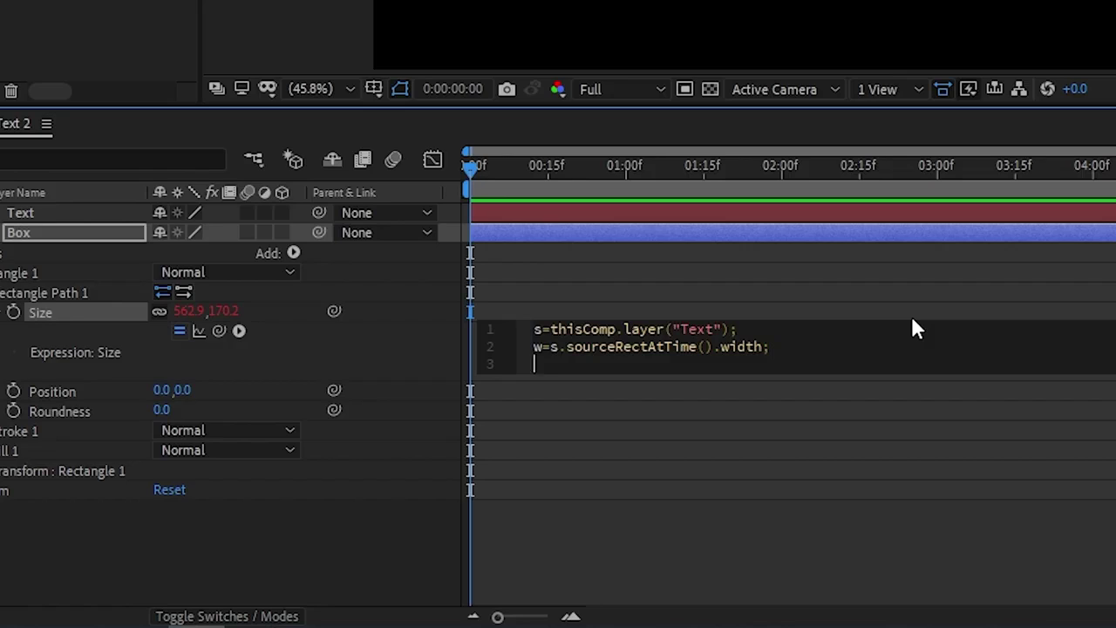
text(h=s.sourc)
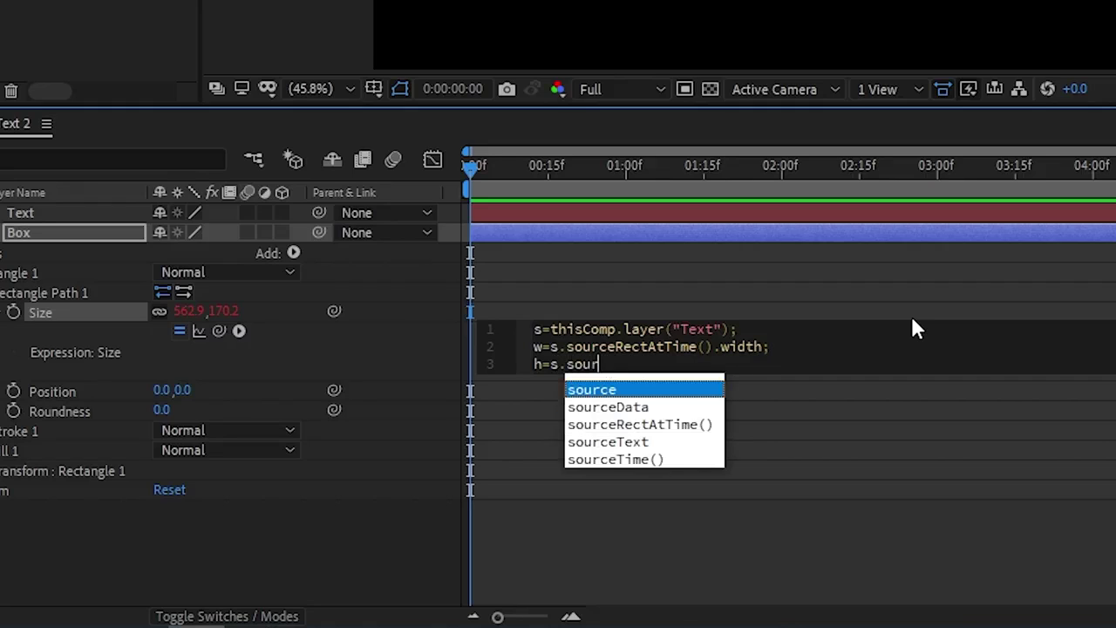
key(Down)
key(Down)
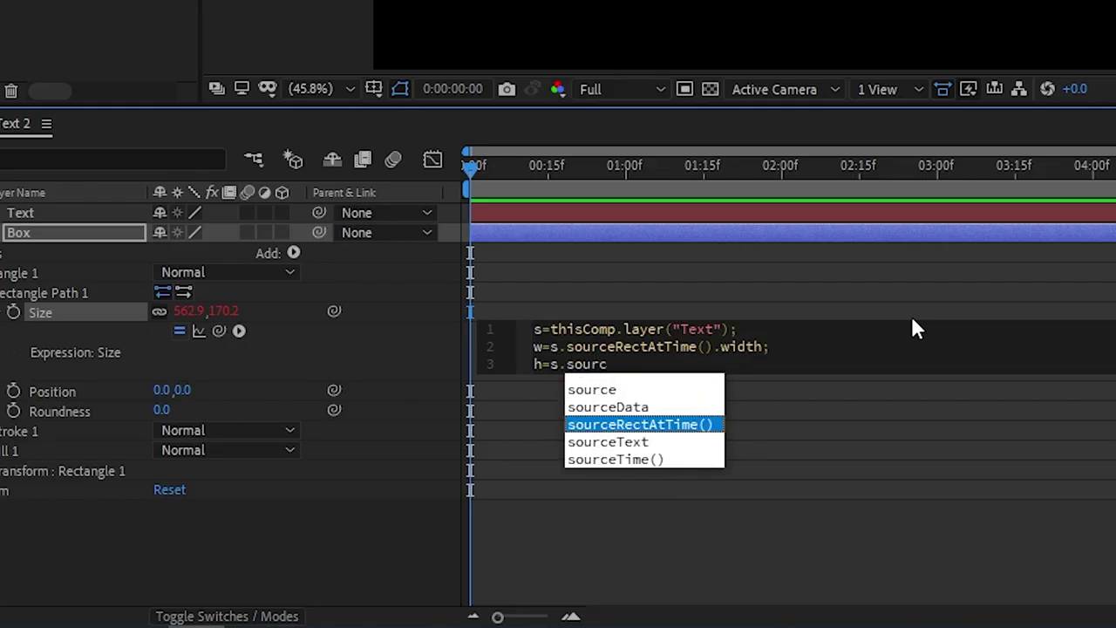
key(Return)
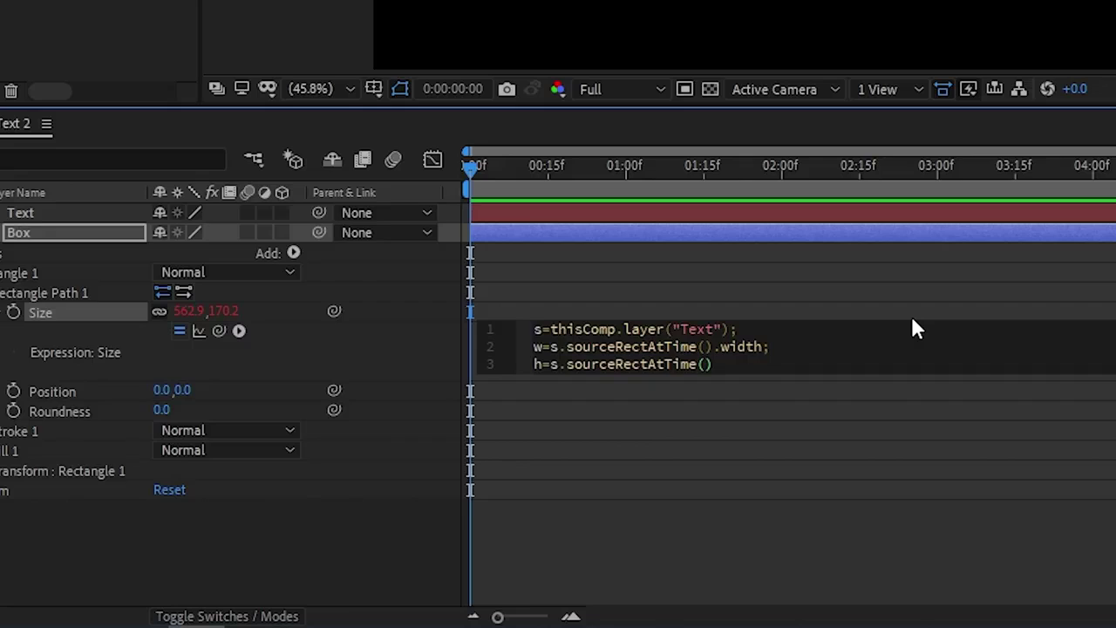
key(Right)
text(.heig)
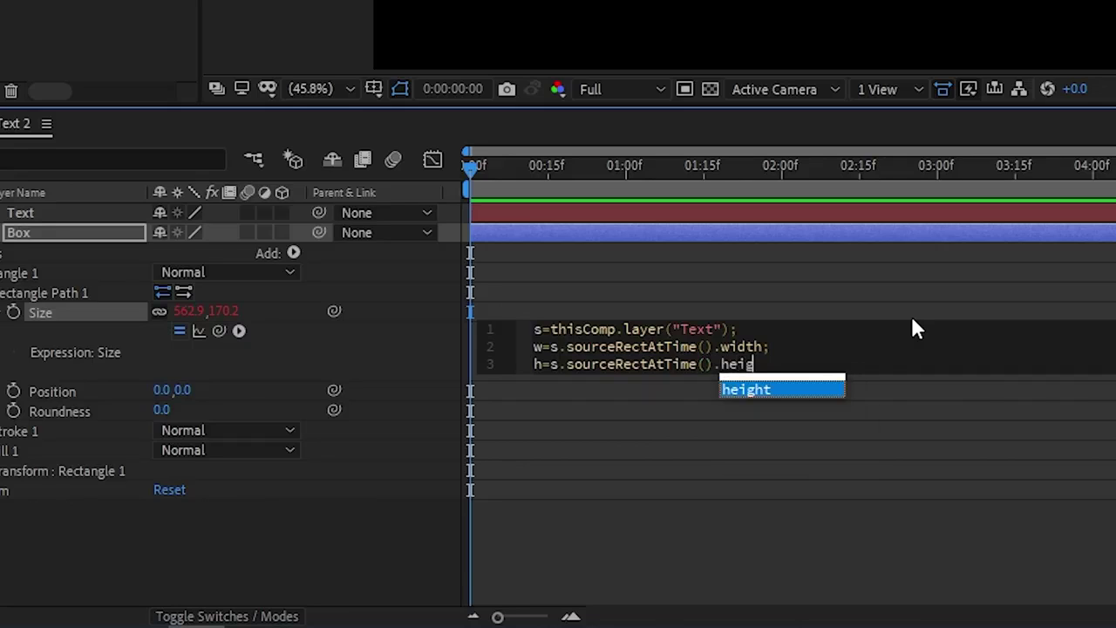
text(ht;)
key(Return)
key(Return)
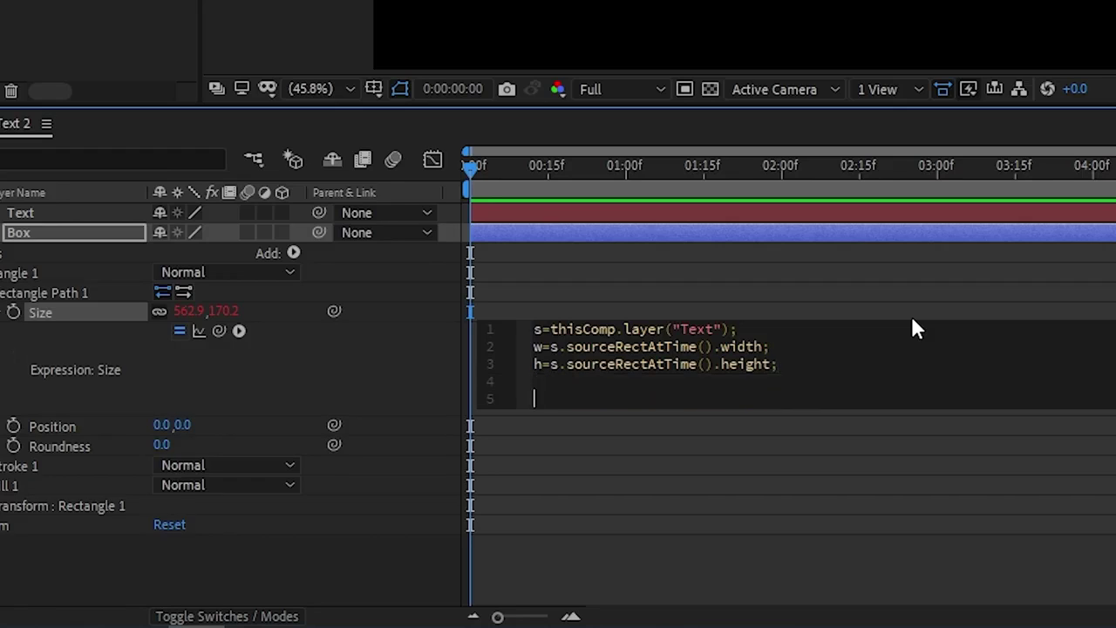
text([w,h)
- Commit the Size expression, check the fitted box at 200% zoom, and select the Text layer
click(427, 369)
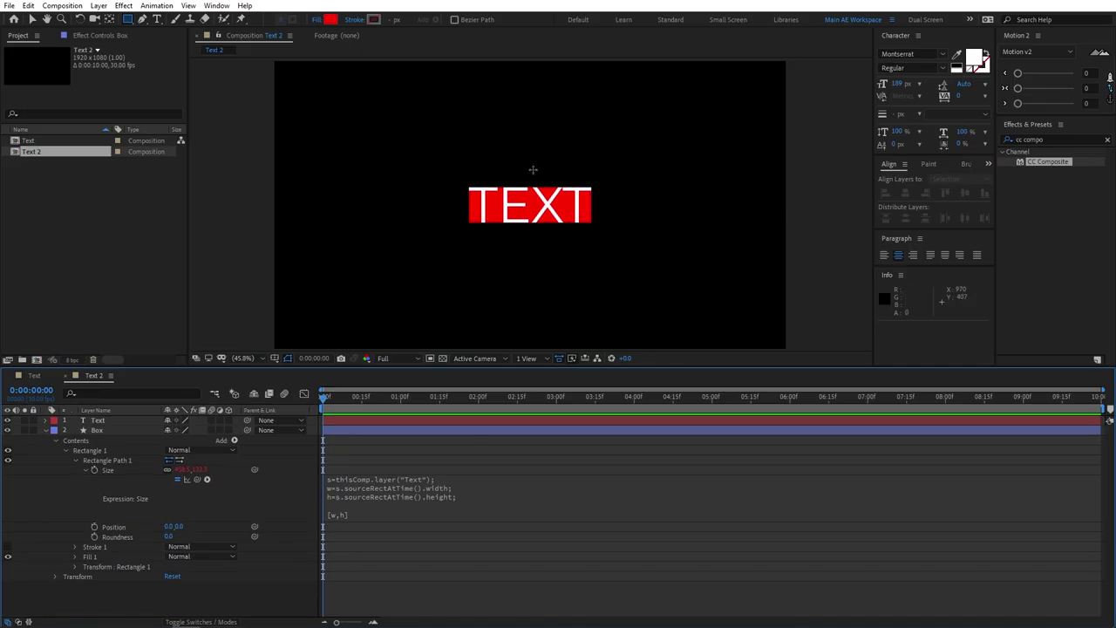
key(period)
key(period)
key(period)
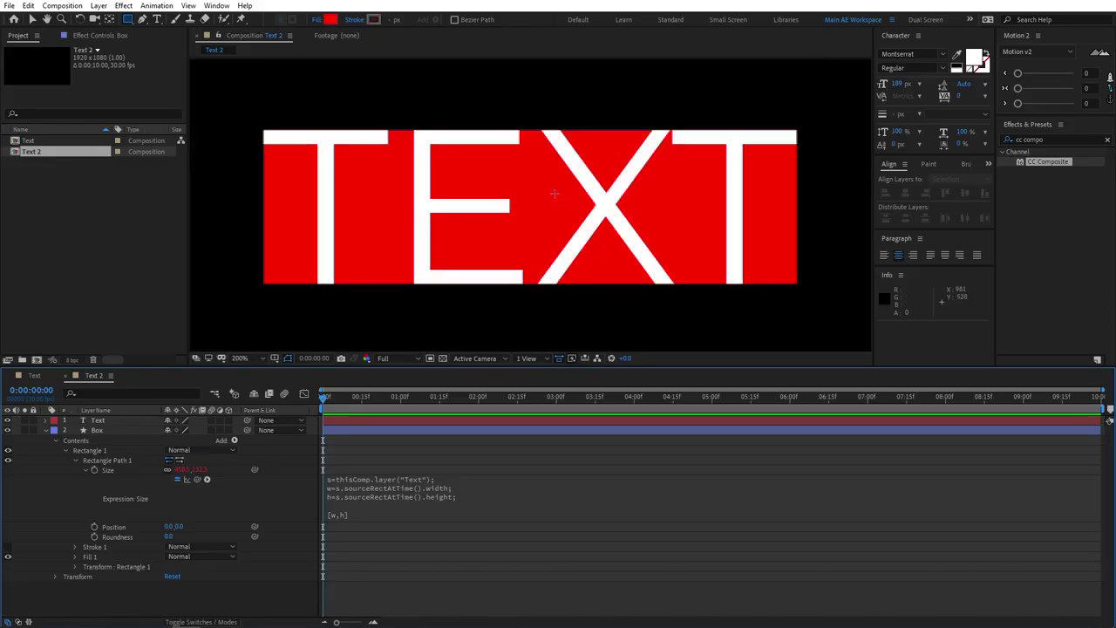
key(comma)
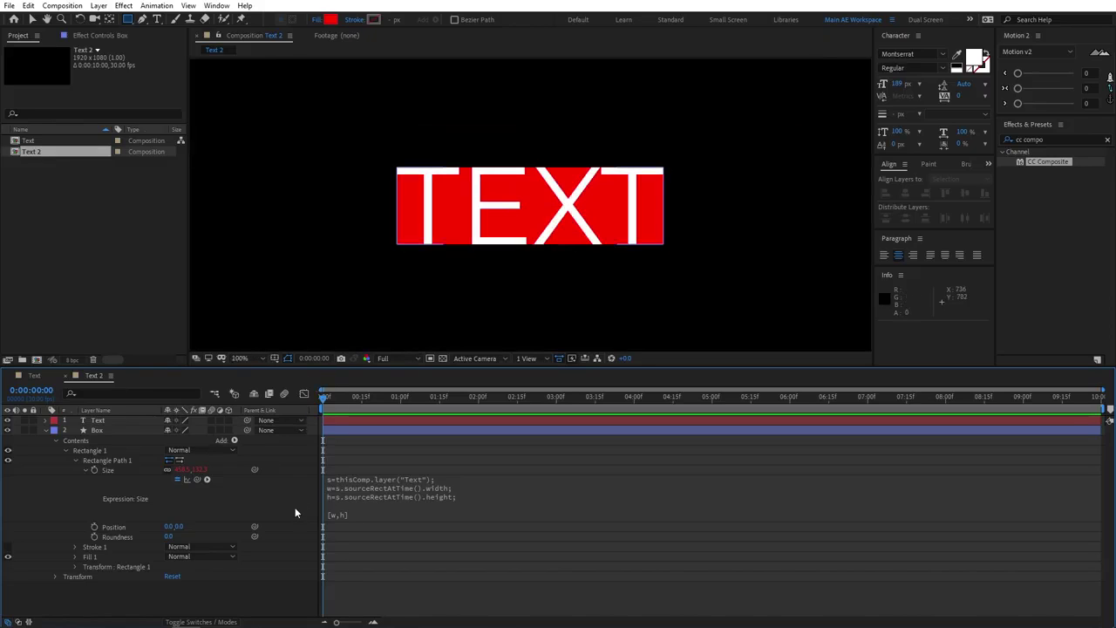
click(119, 419)
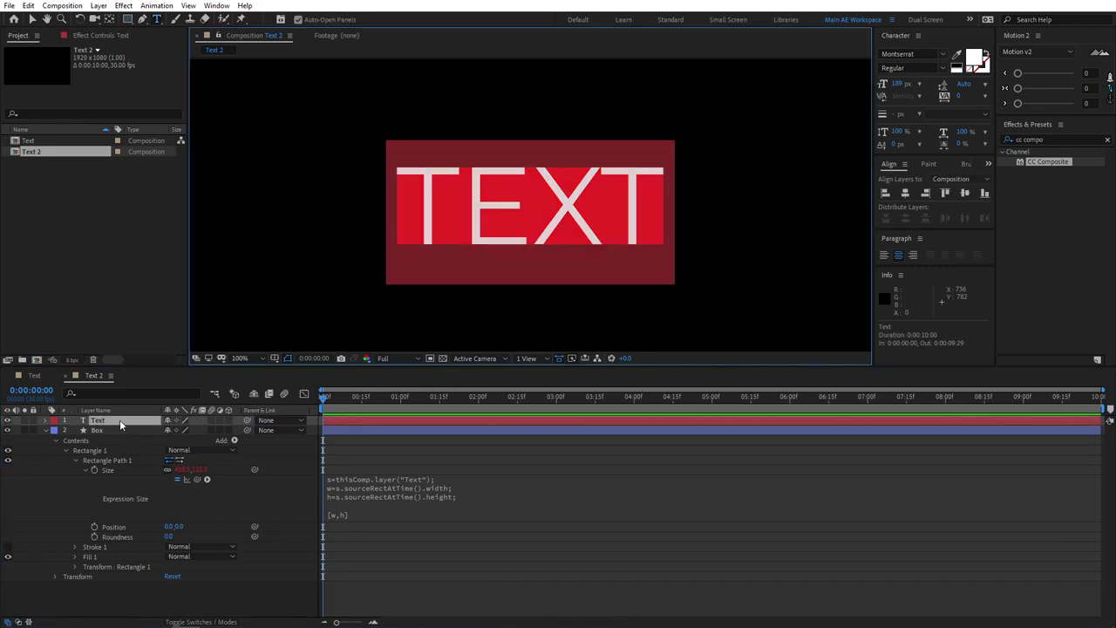
- Center-align the text and retype it as 'welcome'
key(comma)
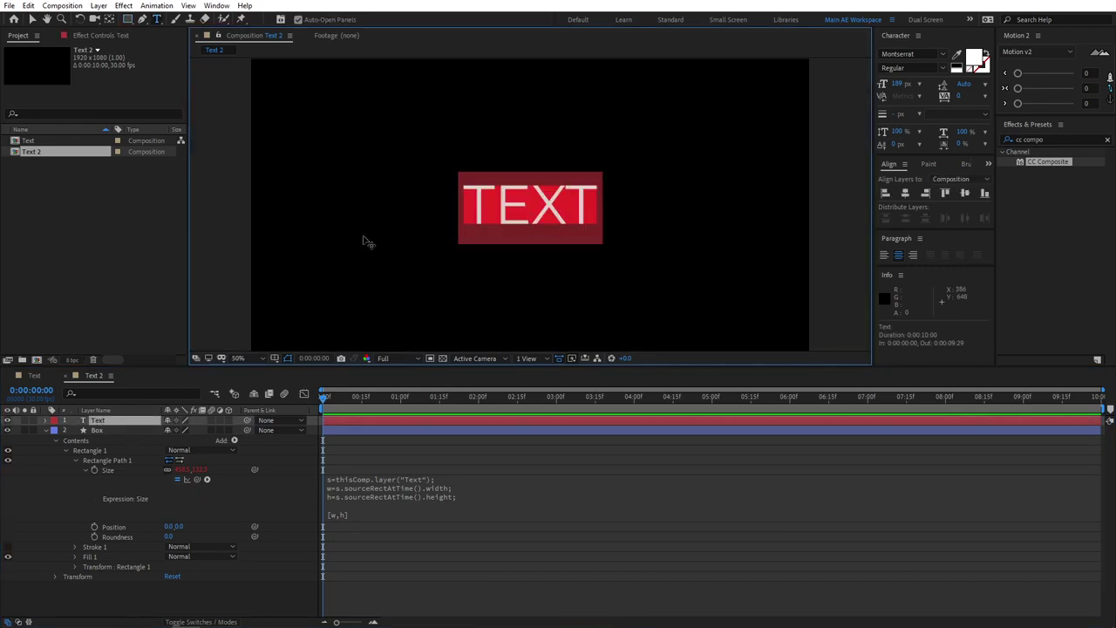
click(899, 256)
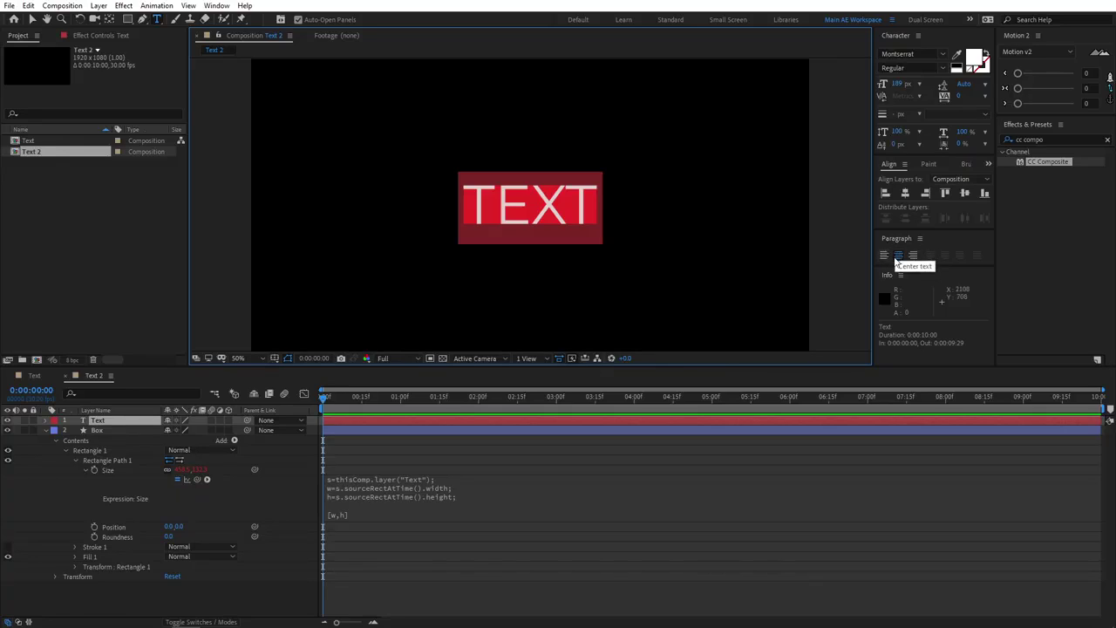
double_click(118, 421)
text(welcome)
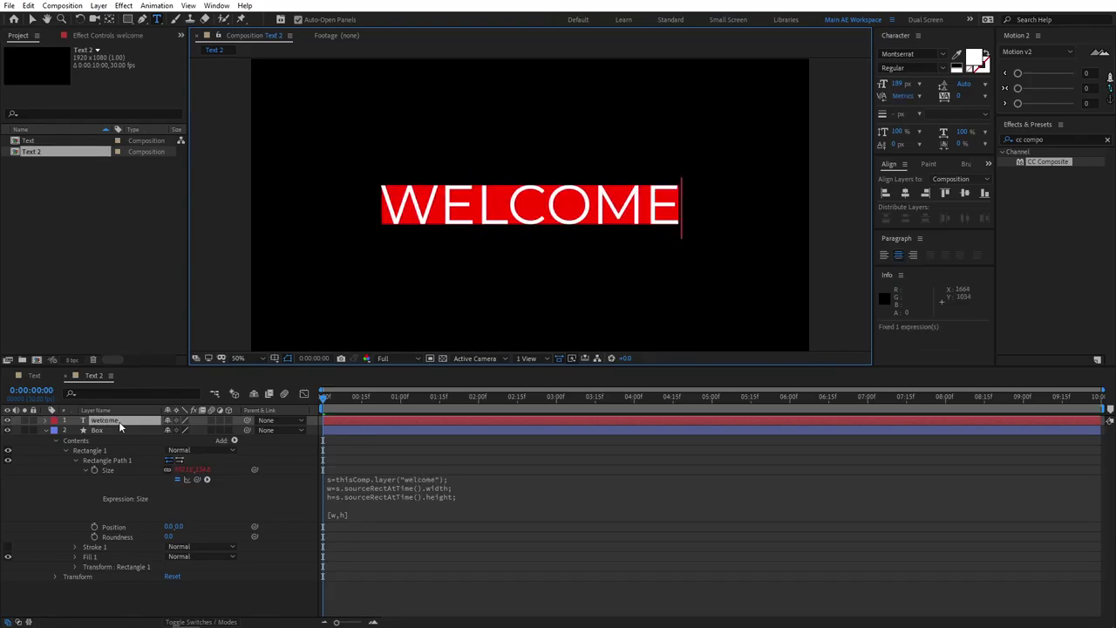
key(Return)
- Zoom and pan the composition to confirm the red box fits WELCOME
key(period)
key(period)
key(period)
key(period)
drag(401, 165, 675, 192)
drag(481, 179, 574, 175)
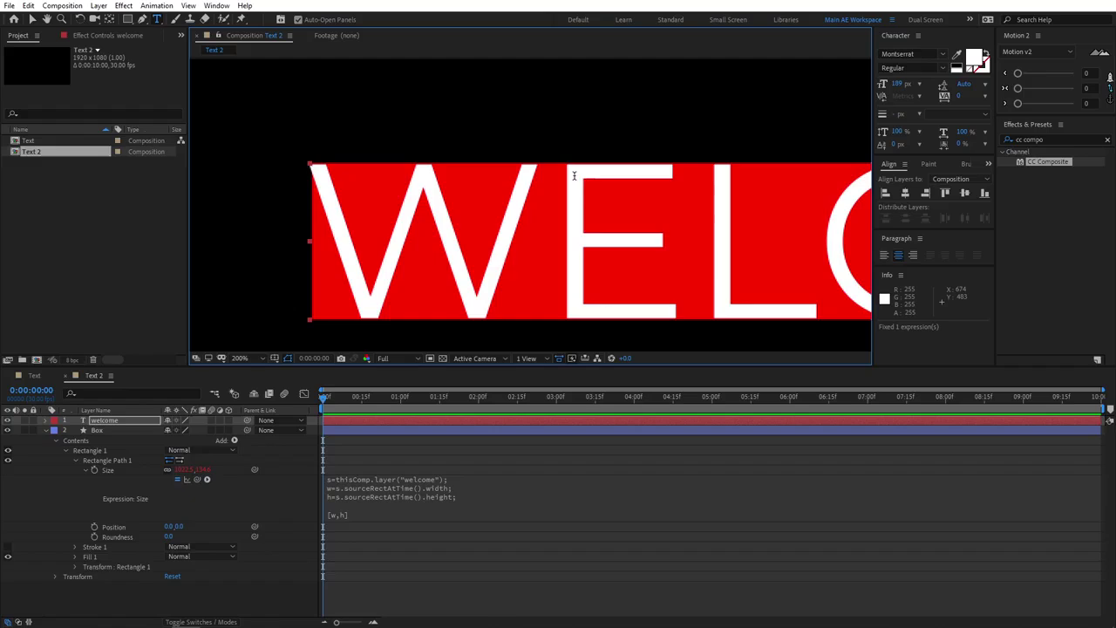
scroll(574, 176, down, 2)
key(comma)
drag(668, 242, 380, 227)
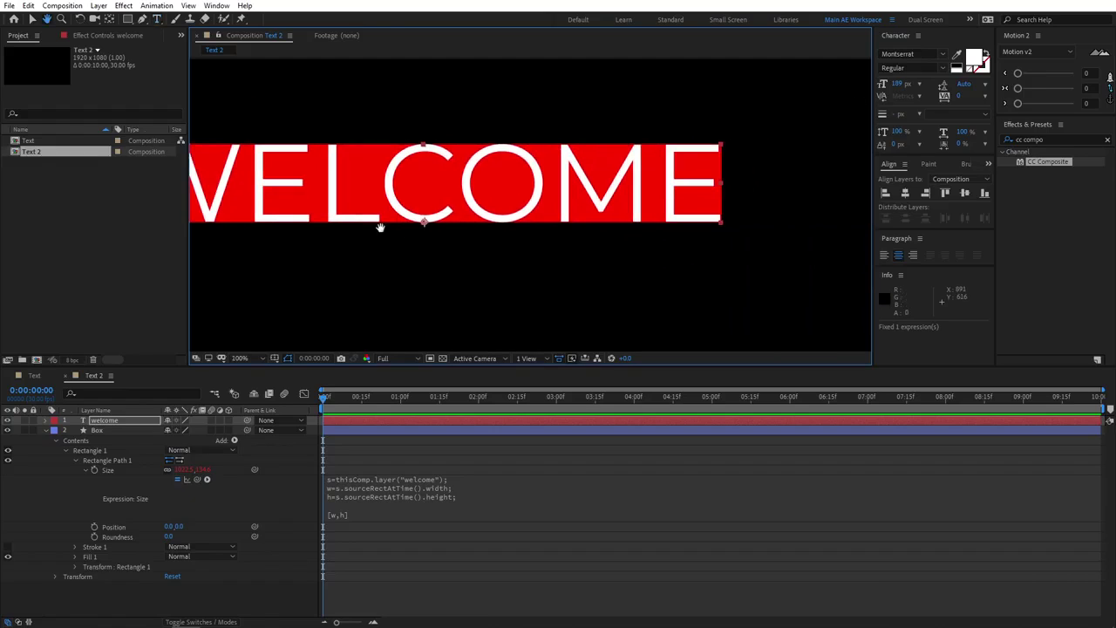
key(comma)
key(period)
key(period)
key(comma)
key(comma)
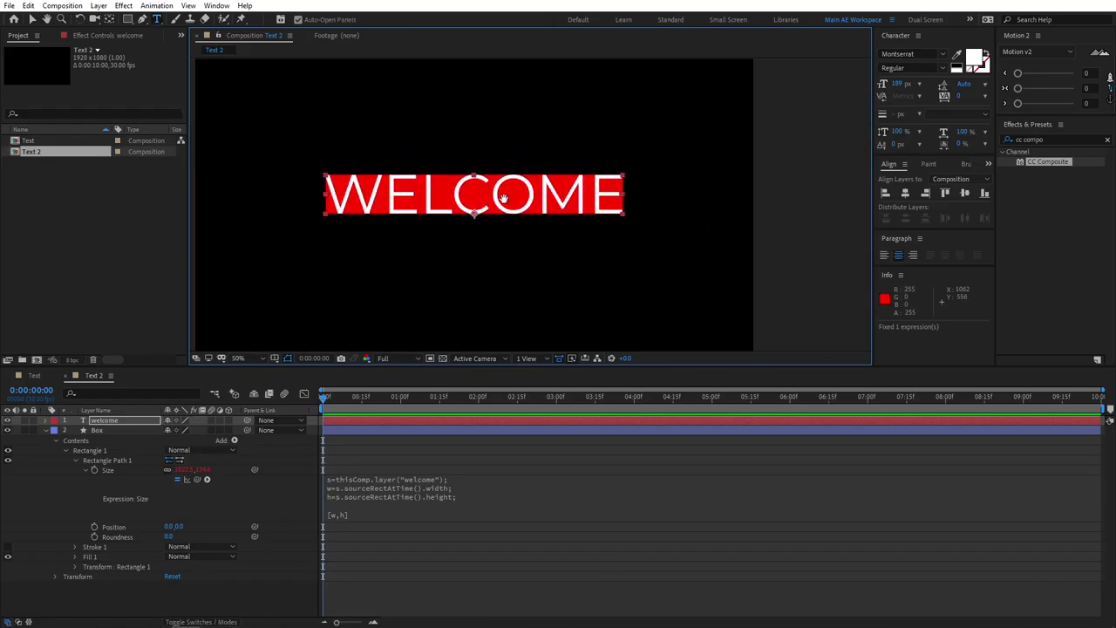
key(period)
drag(608, 203, 527, 211)
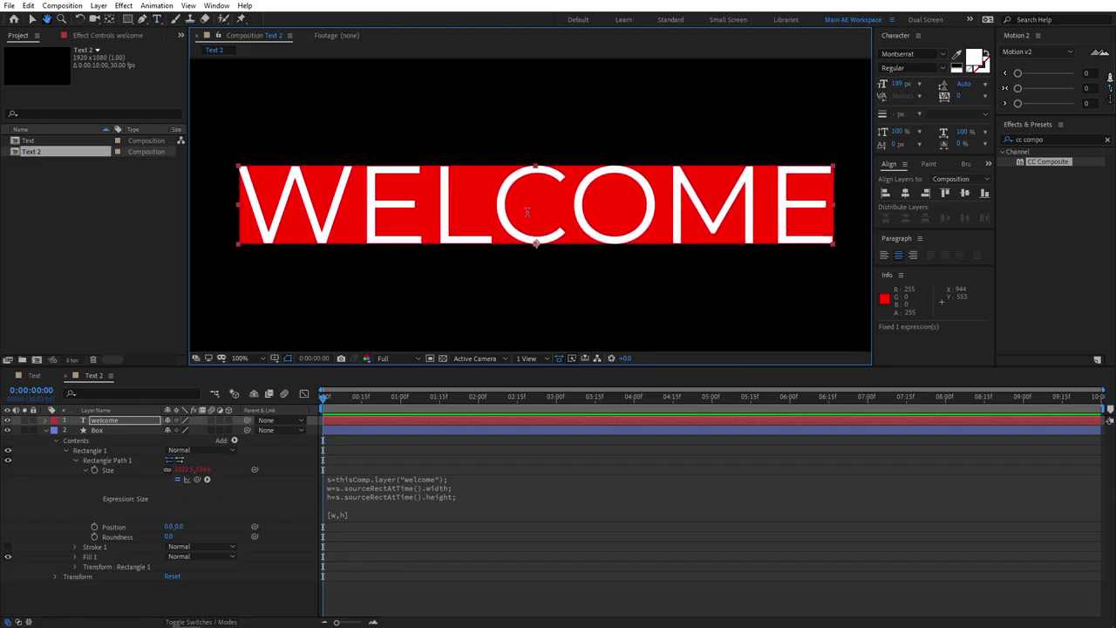
key(ctrl+t)
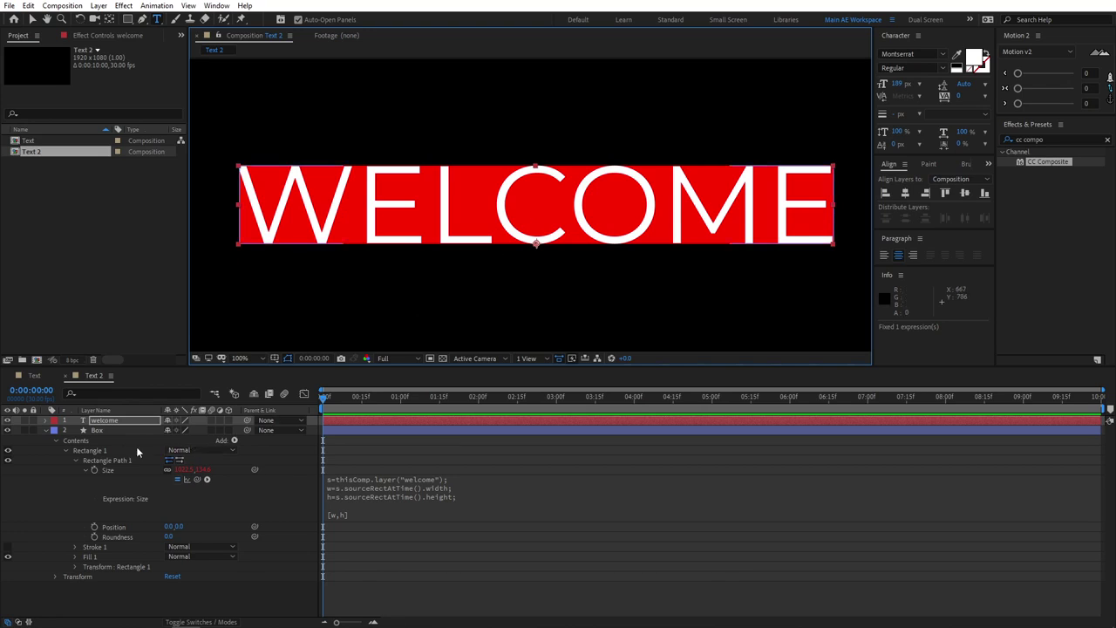
- Add Offset Paths to the Box layer and set its Amount to 20
click(111, 430)
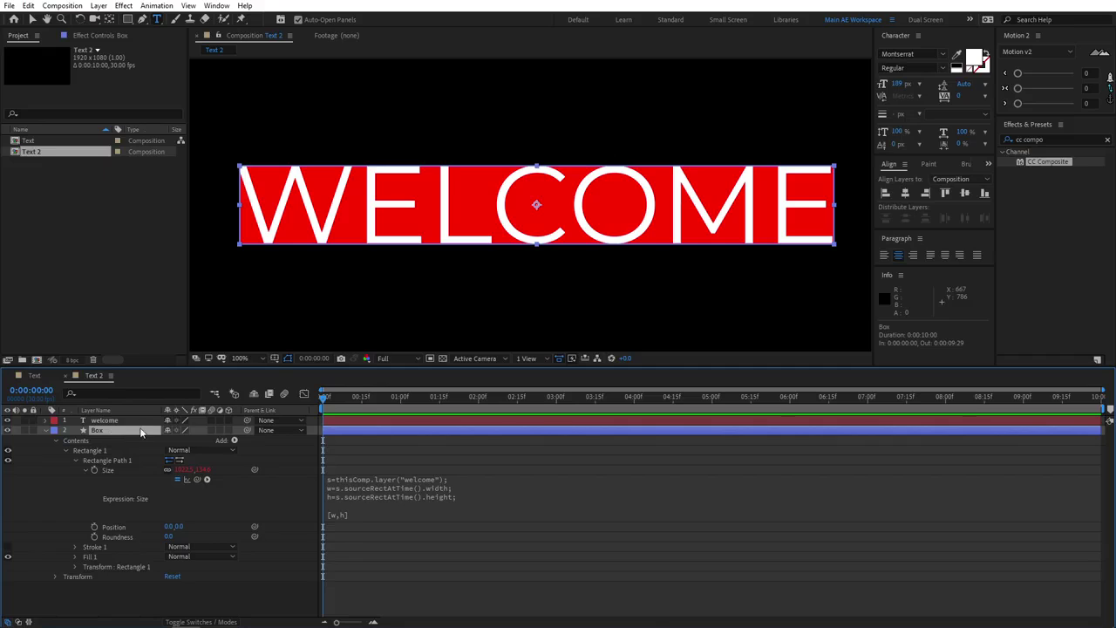
click(232, 440)
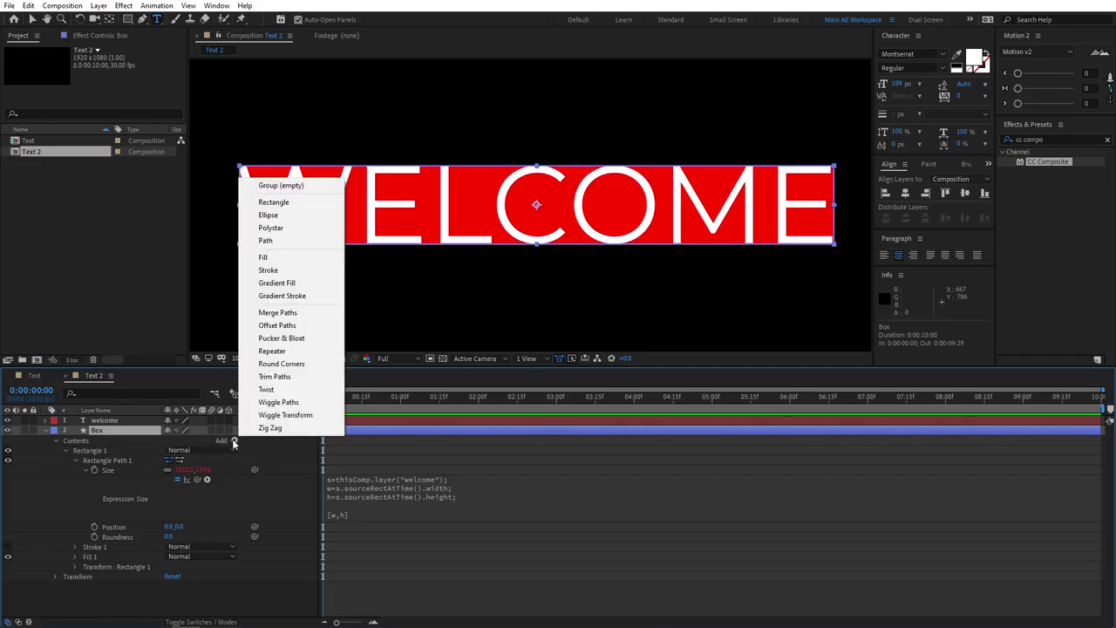
click(277, 325)
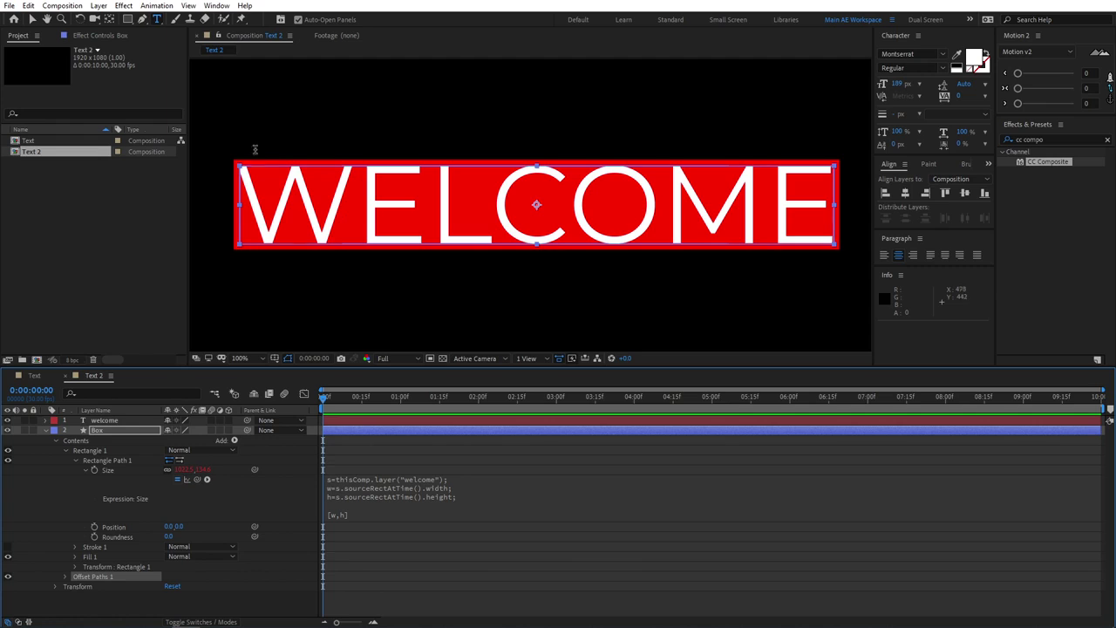
scroll(535, 204, down, 2)
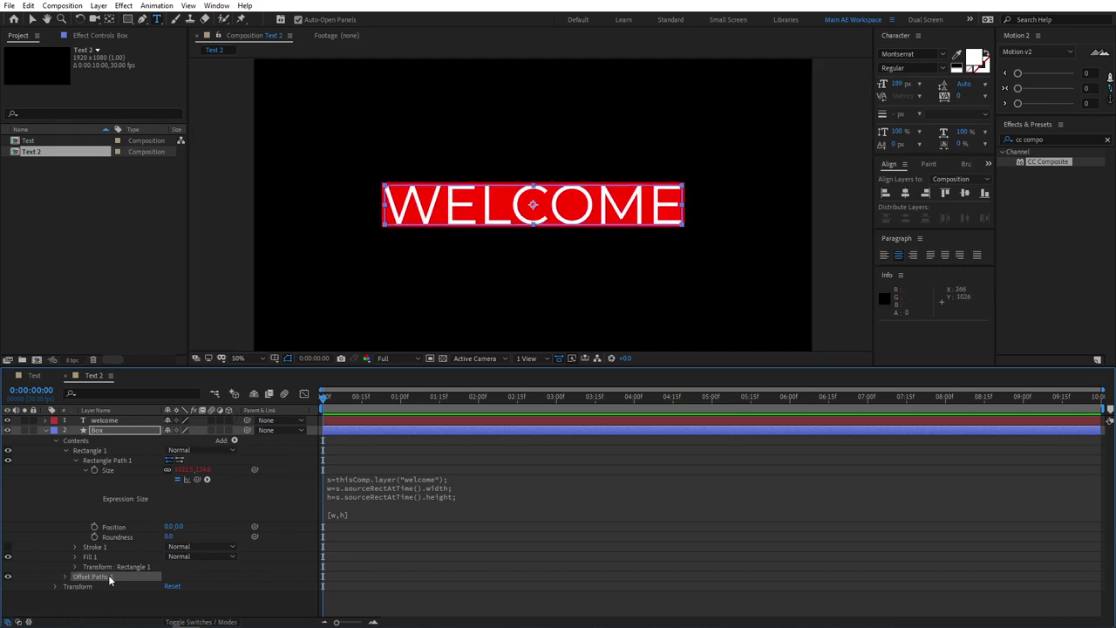
click(67, 576)
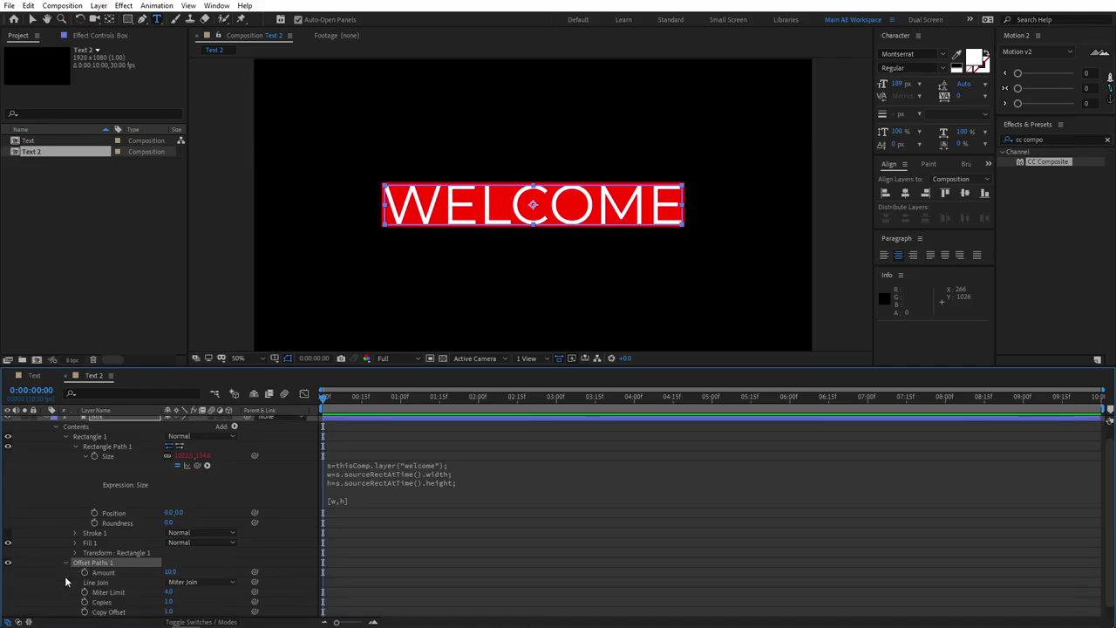
click(170, 562)
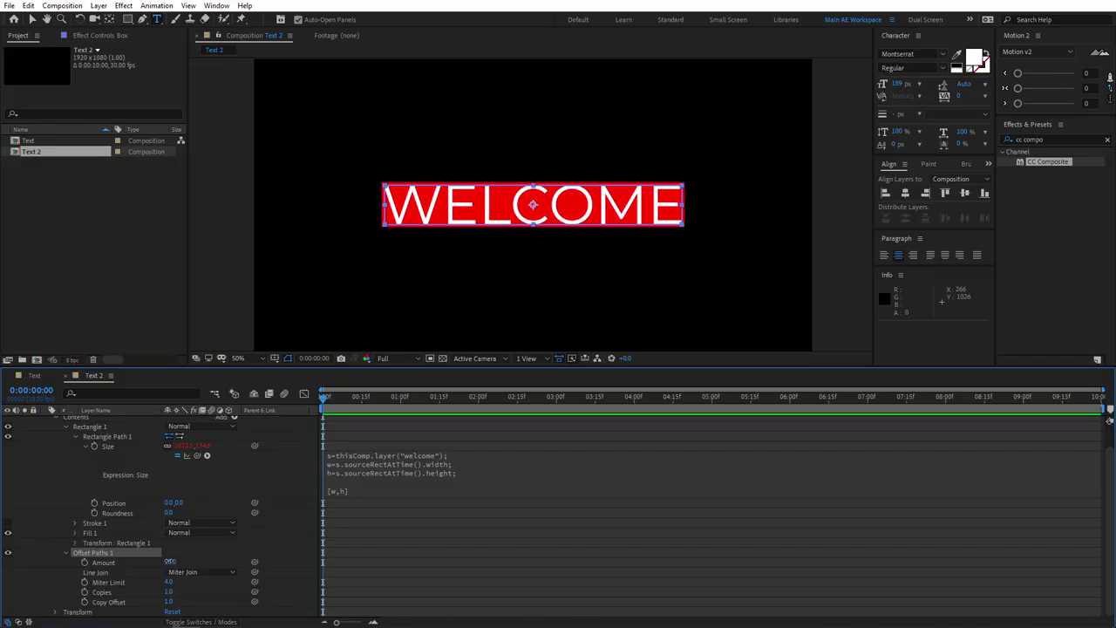
mouse_move(170, 561)
mouse_down()
mouse_move(212, 559)
mouse_move(157, 564)
mouse_move(254, 569)
mouse_move(166, 564)
mouse_move(190, 571)
mouse_up()
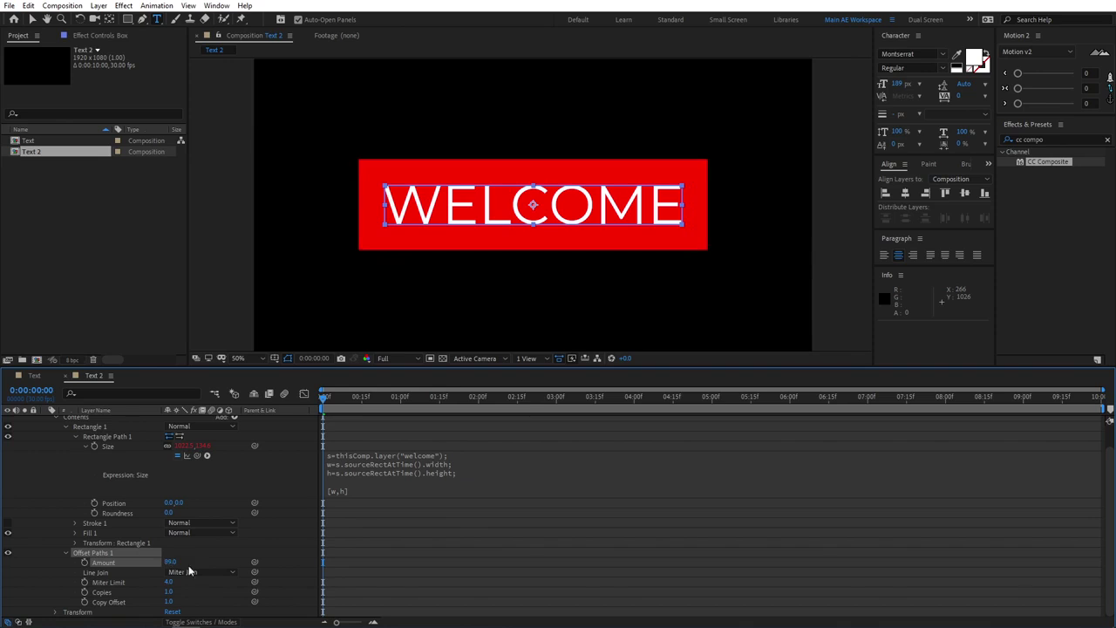
click(170, 562)
text(20)
key(Return)
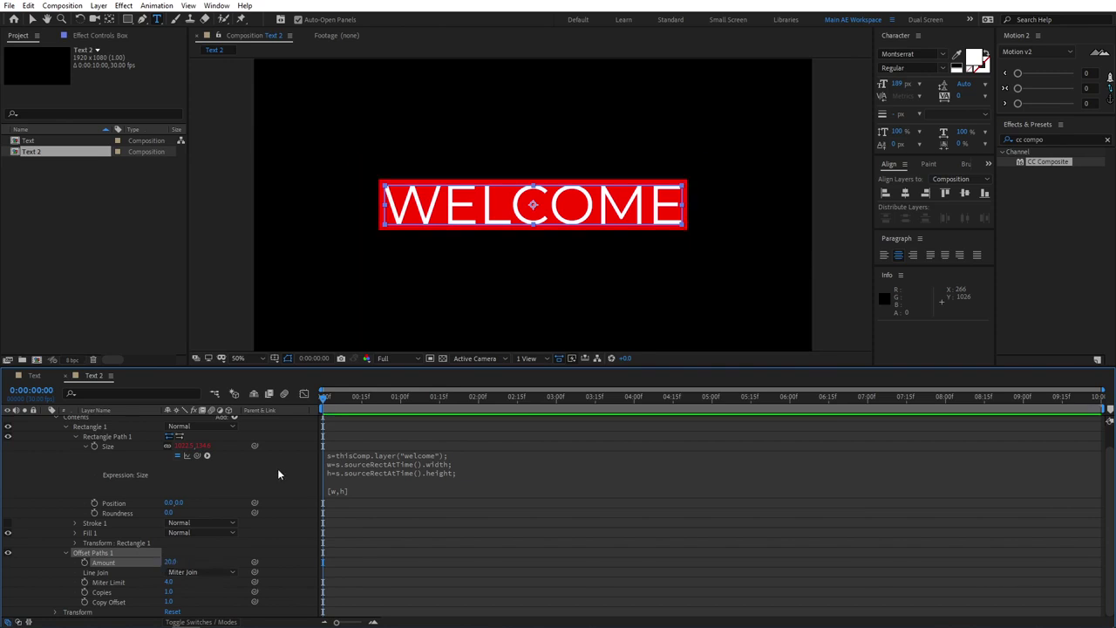
click(283, 520)
- Retype the welcome text layer's wording as 'Subscribe'
scroll(238, 464, up, 1)
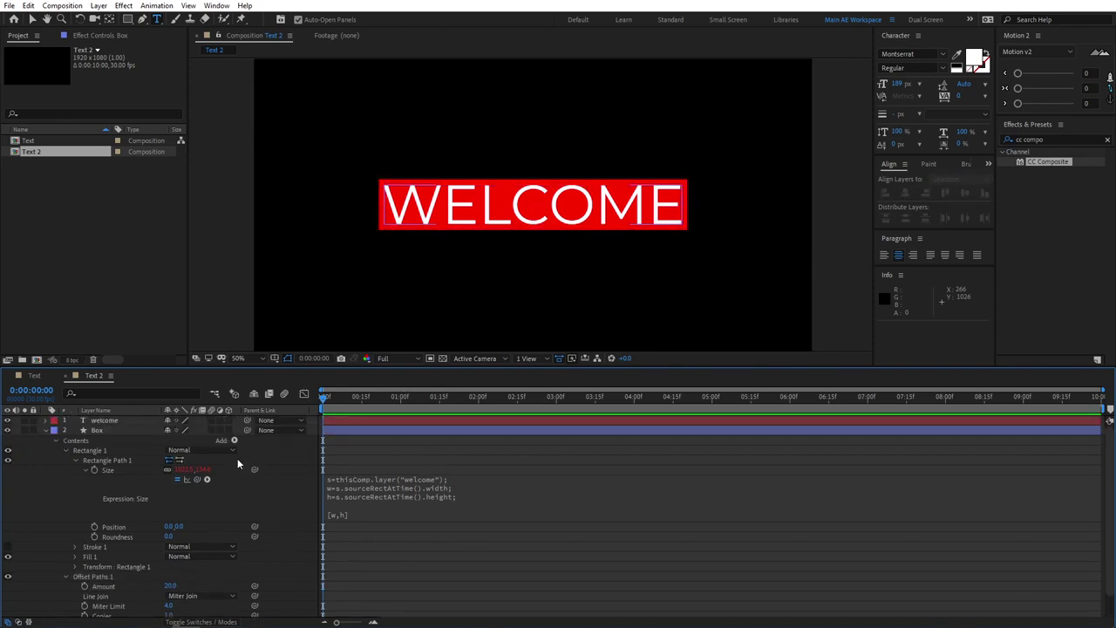
click(112, 421)
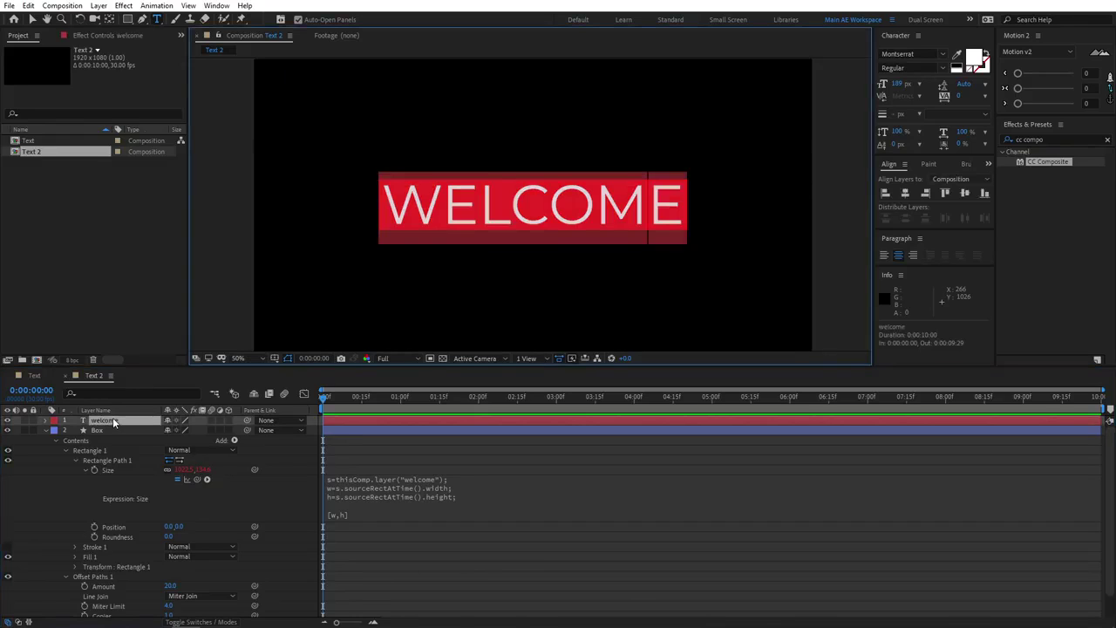
text(Subscribe)
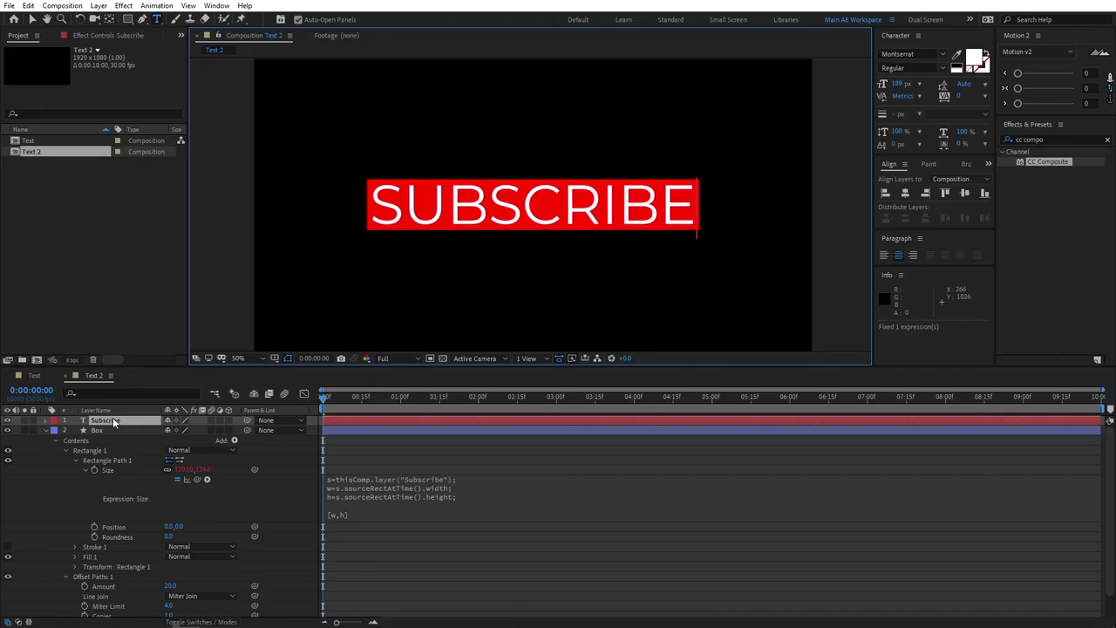
key(Return)
- Set the Subscribe text's fill colour to black (000000) in the Character panel
click(46, 429)
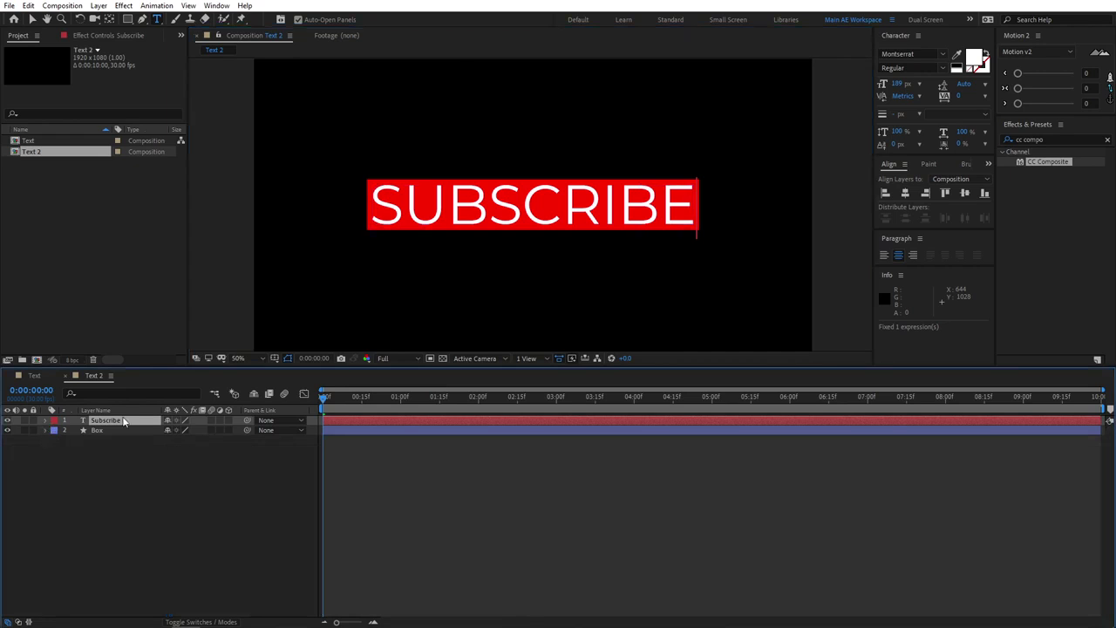
click(183, 496)
click(129, 422)
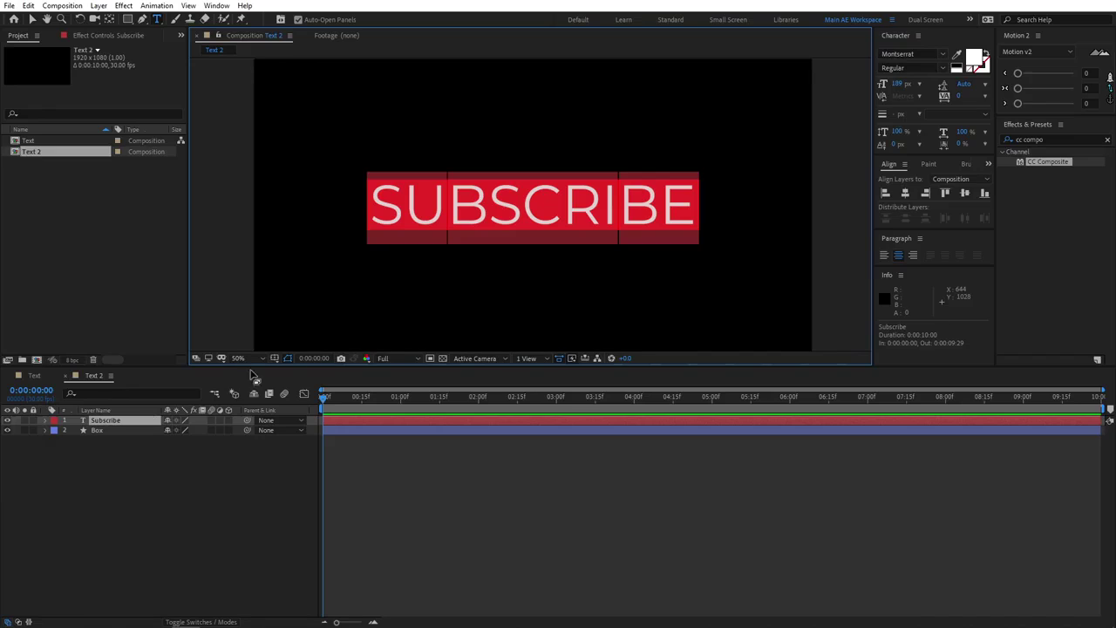
click(974, 60)
drag(157, 325, 181, 265)
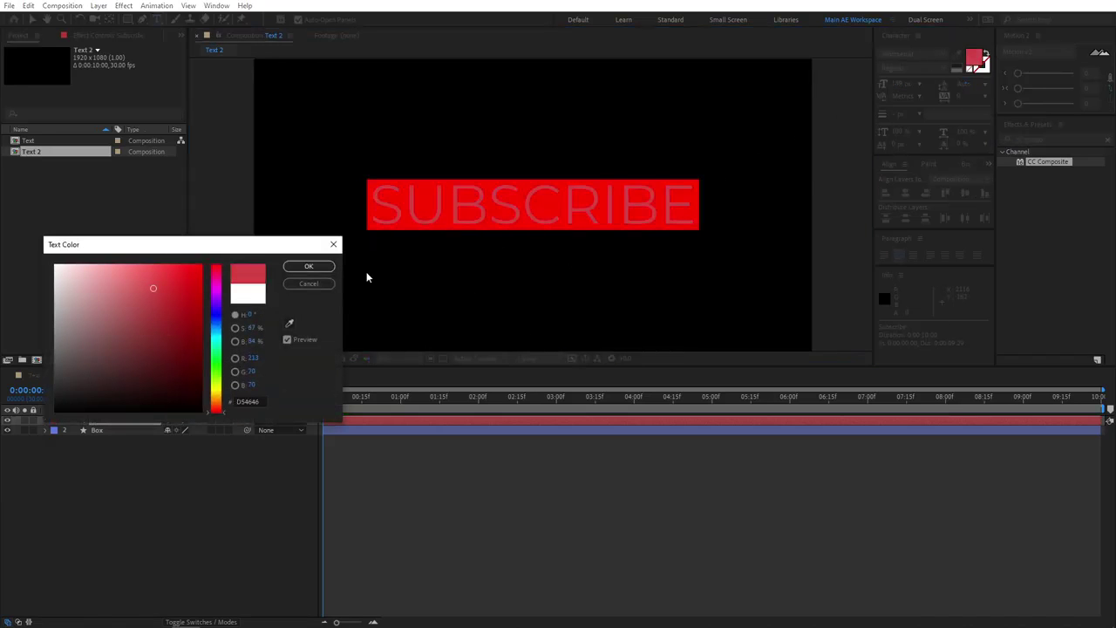
click(148, 327)
drag(154, 339, 7, 436)
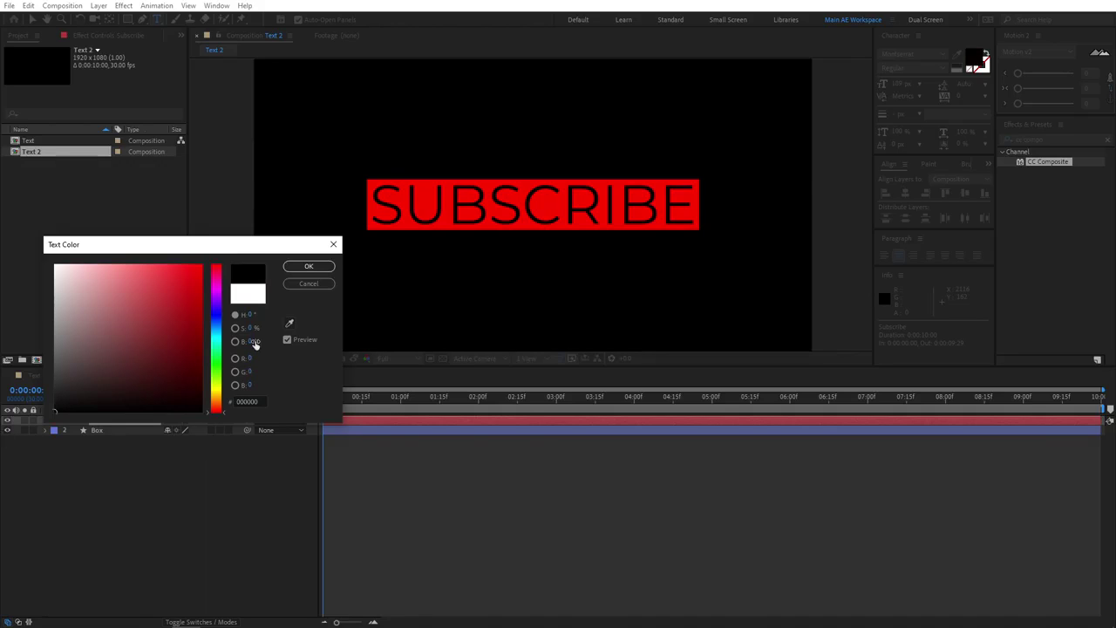
click(309, 266)
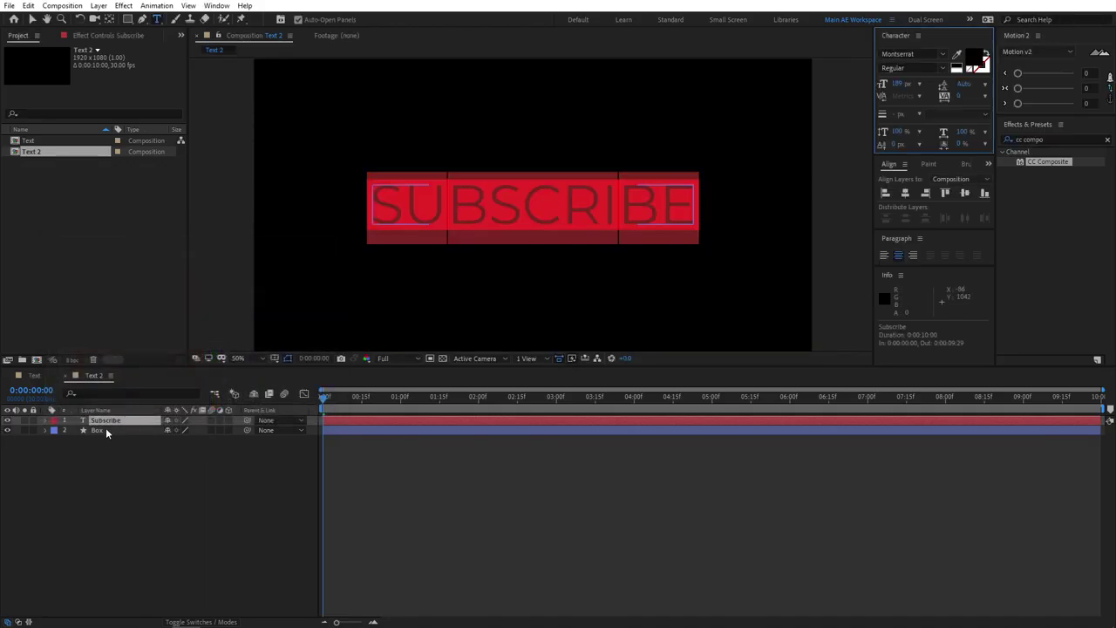
click(109, 441)
click(112, 431)
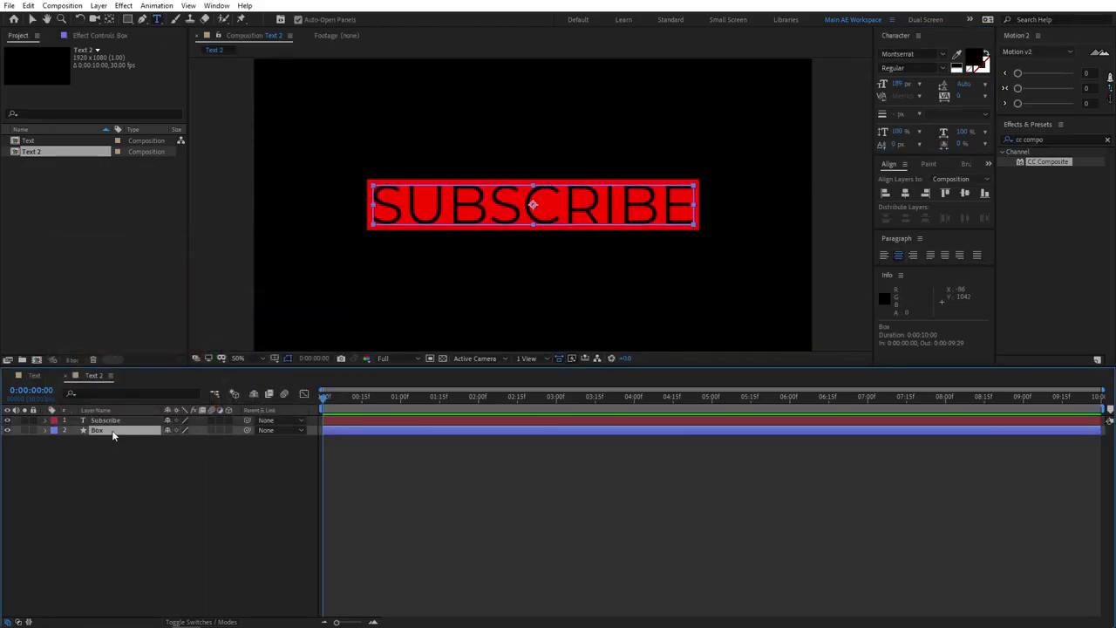
- Change the Box shape's fill colour to white
click(33, 19)
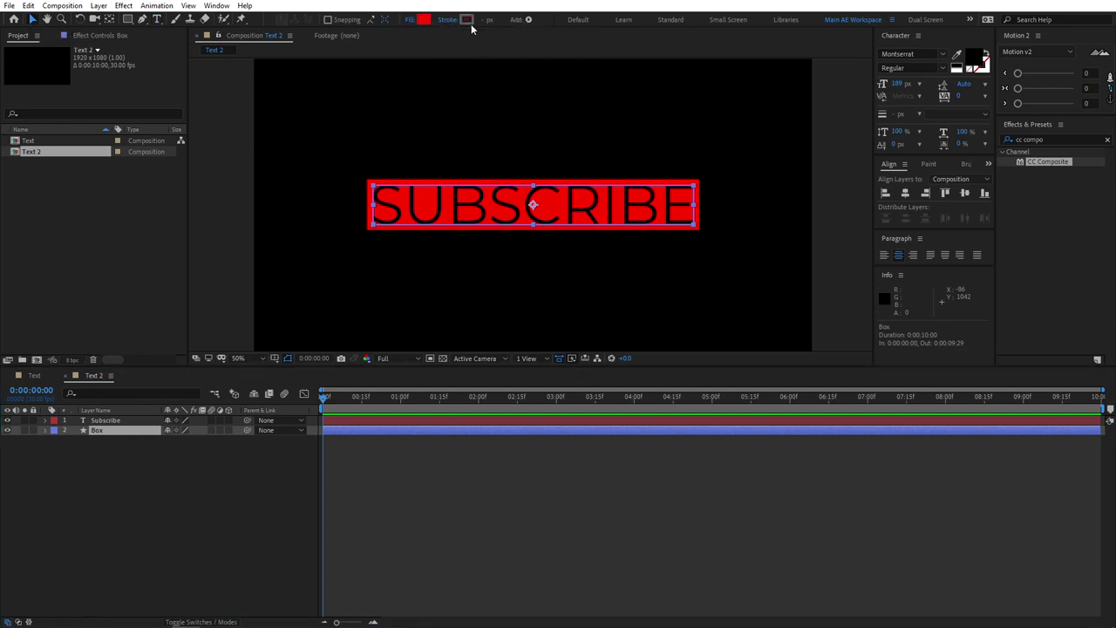
click(424, 20)
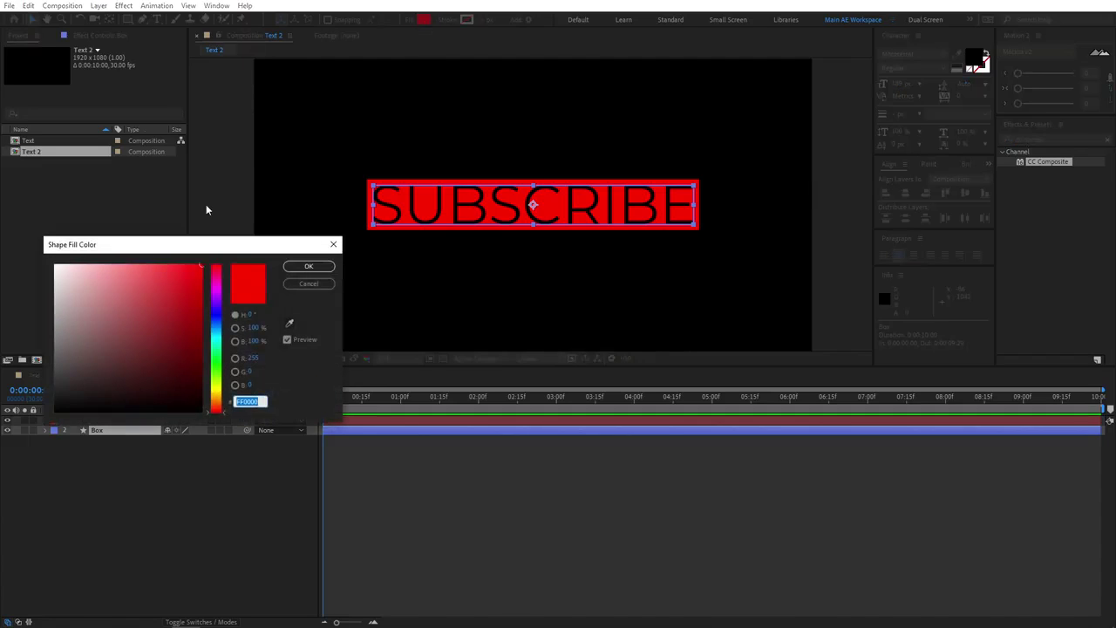
drag(116, 276, 10, 239)
click(309, 266)
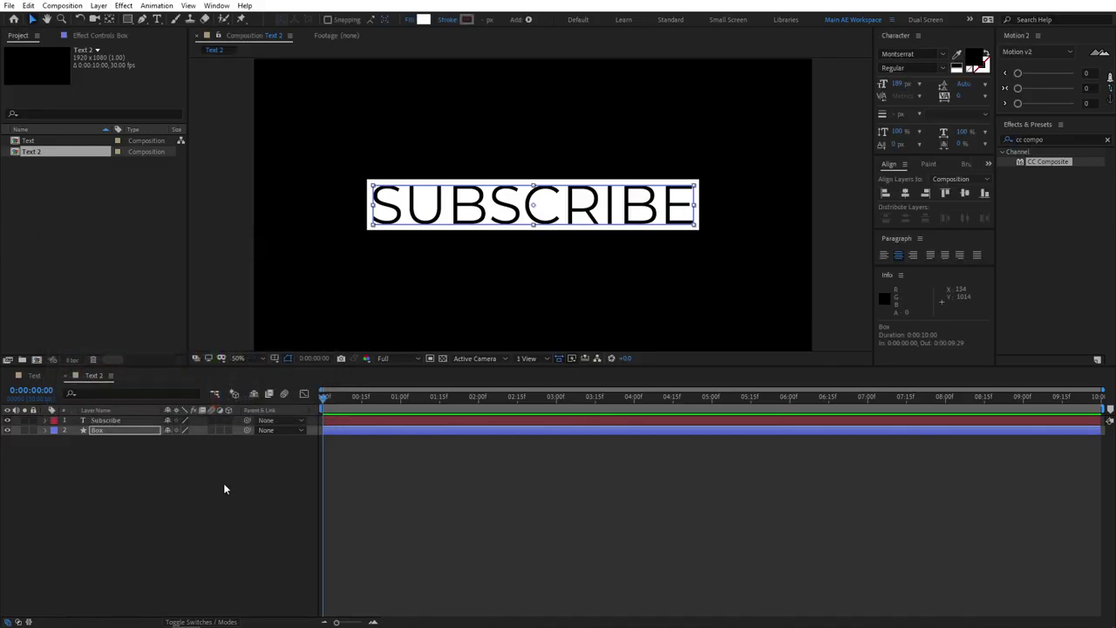
click(225, 485)
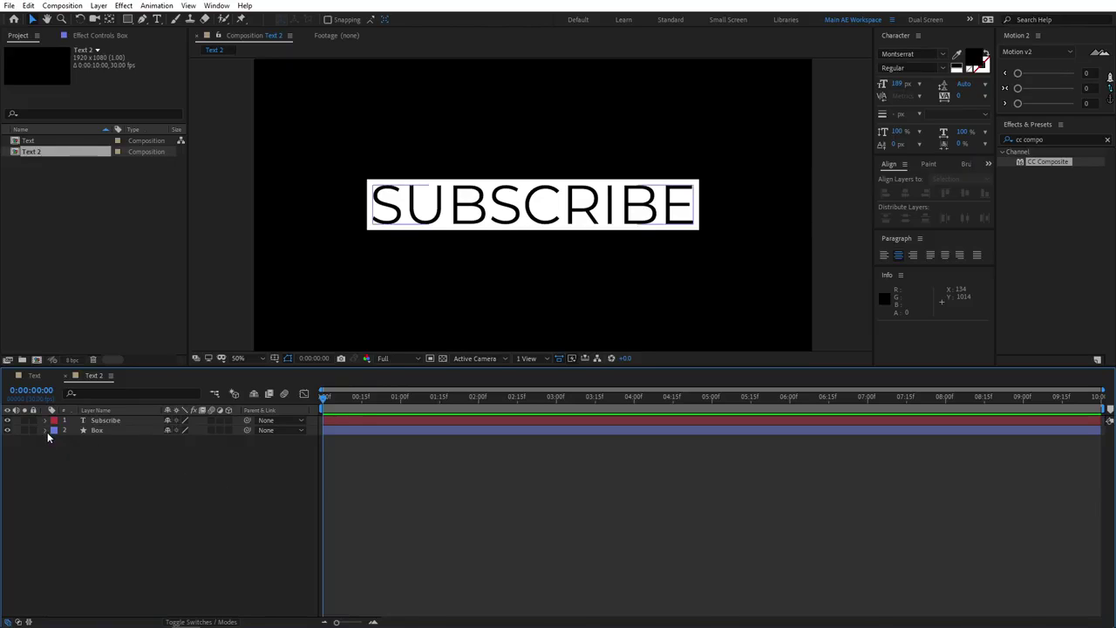
scroll(361, 219, up, 4)
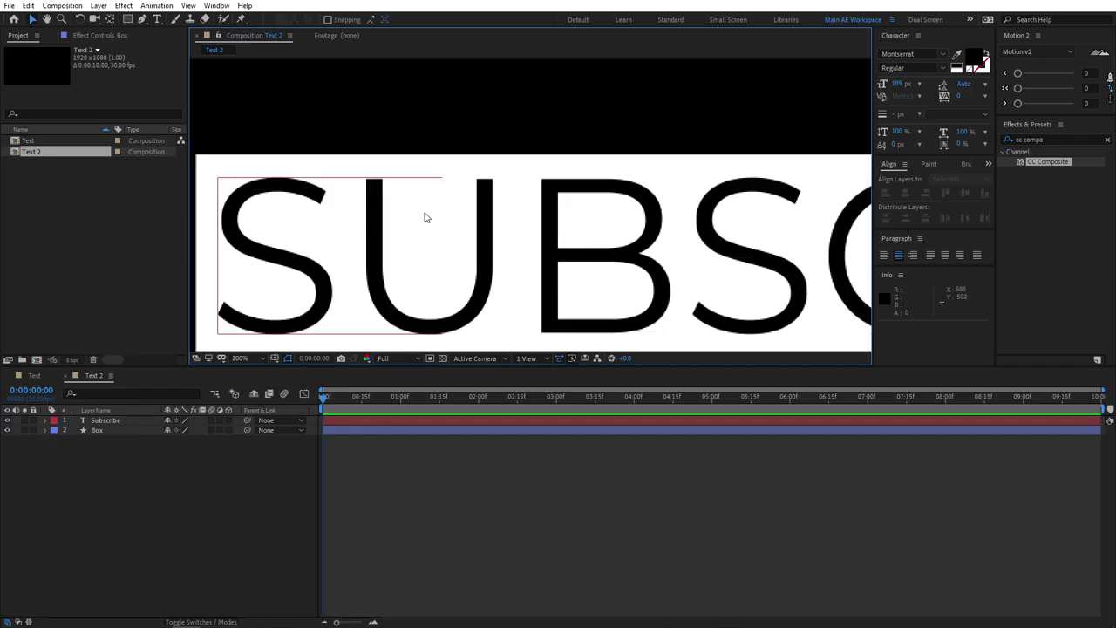
scroll(347, 212, left, 4)
scroll(355, 171, down, 1)
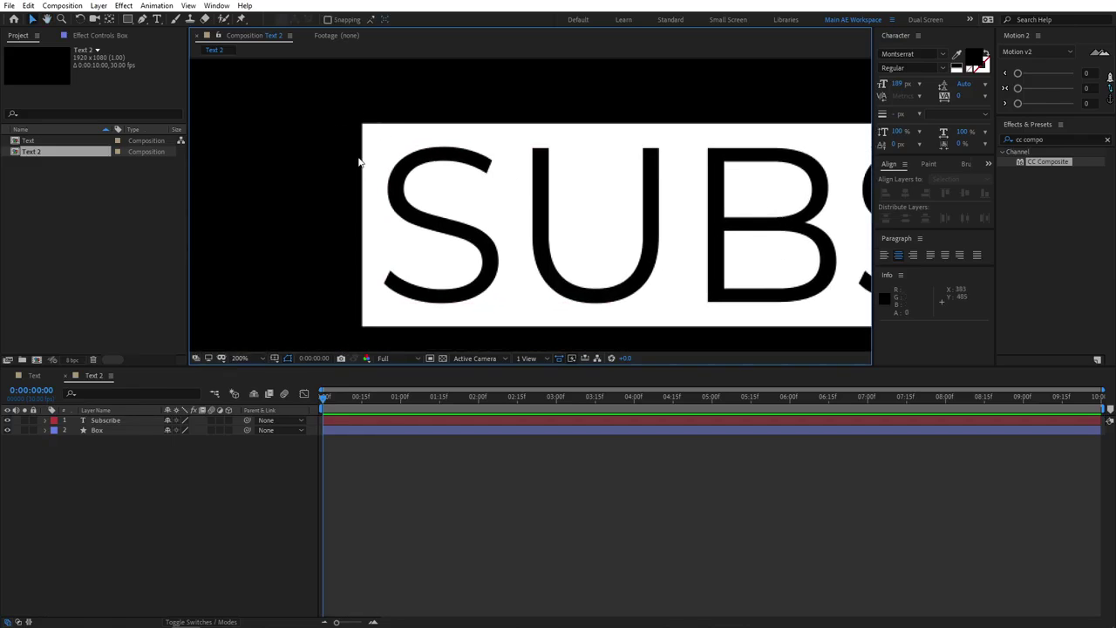
scroll(536, 183, down, 4)
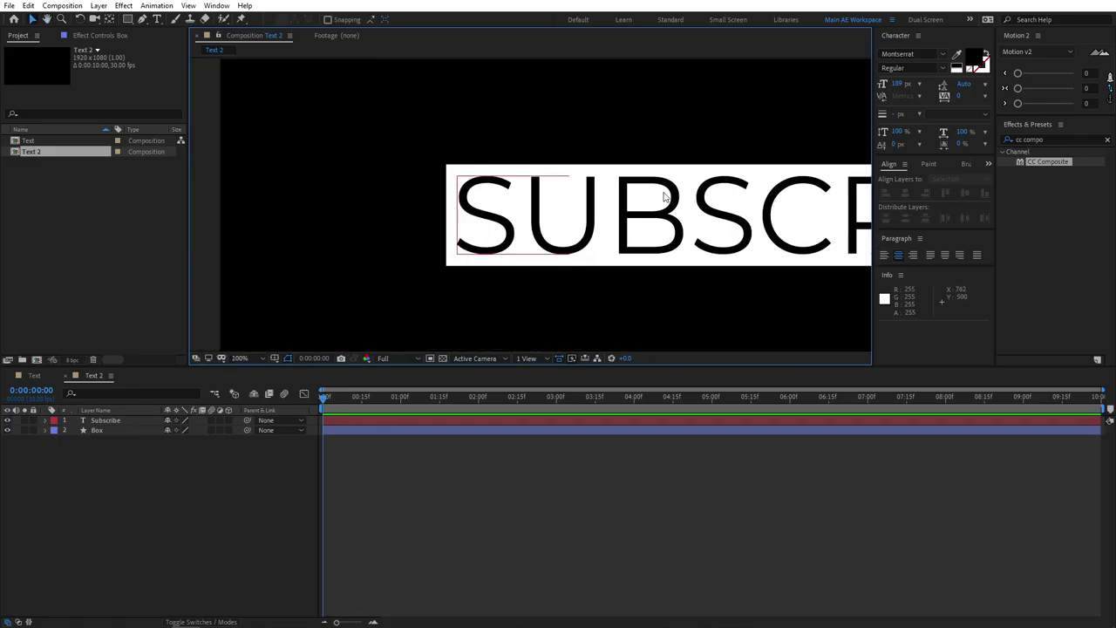
scroll(529, 199, up, 2)
drag(529, 198, 561, 197)
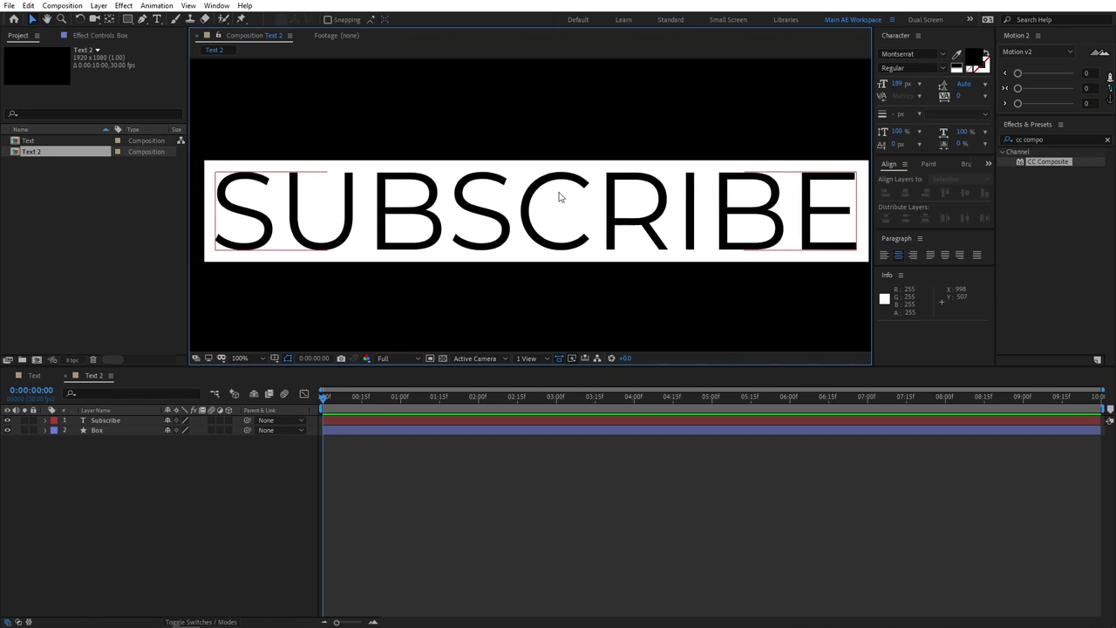
scroll(251, 181, up, 4)
drag(254, 183, 785, 262)
scroll(785, 261, down, 3)
scroll(438, 150, up, 4)
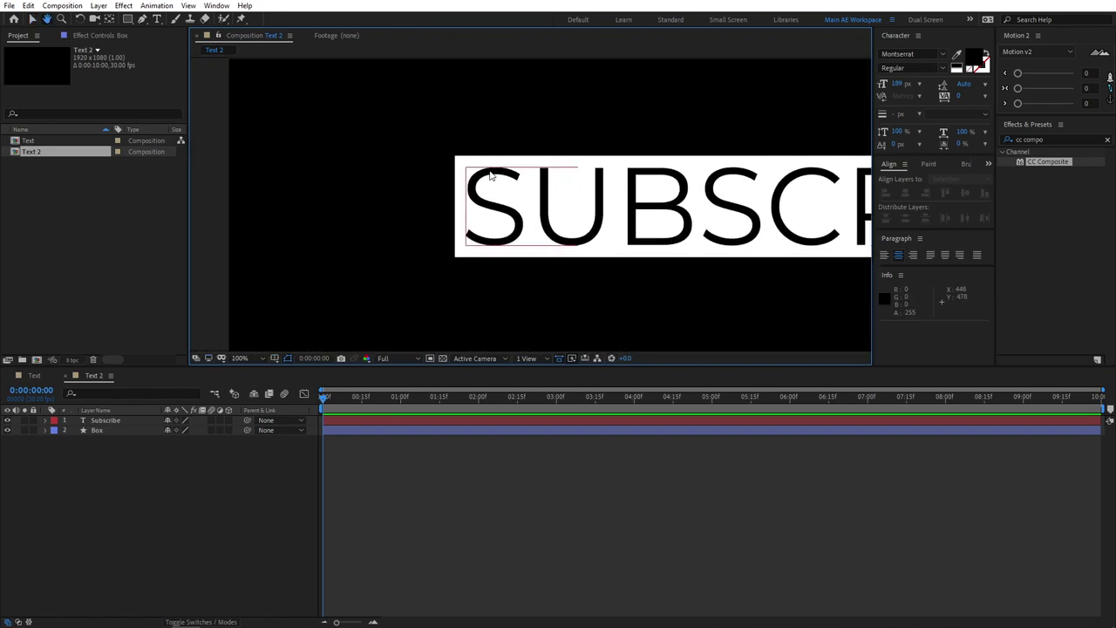
scroll(438, 149, down, 2)
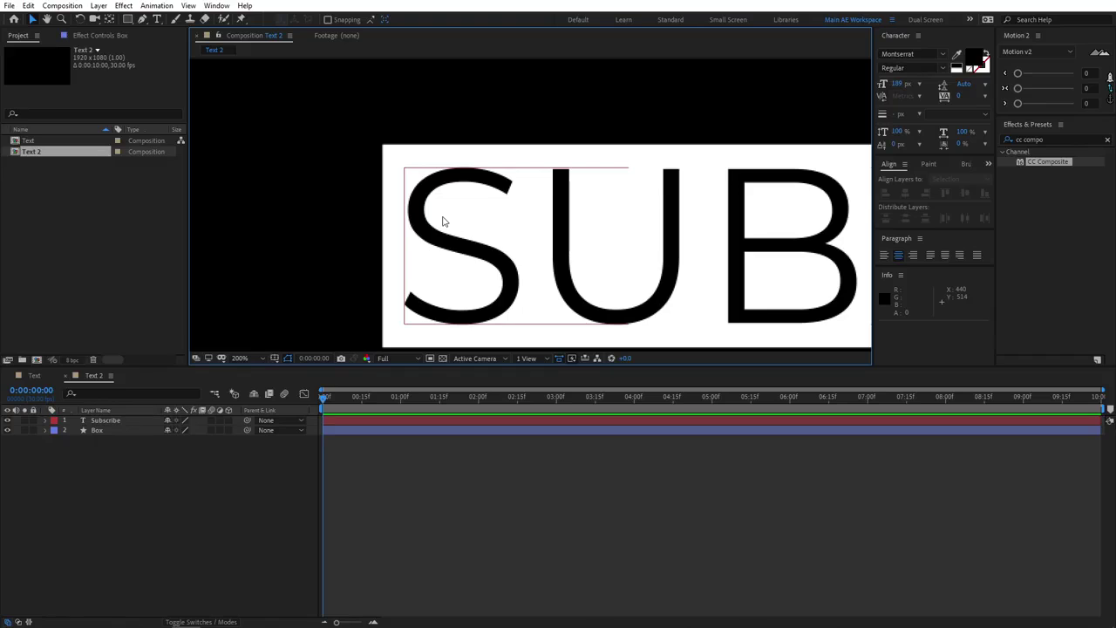
- Set the Box rectangle's Rectangle Path 1 Roundness to 15
click(86, 430)
click(45, 431)
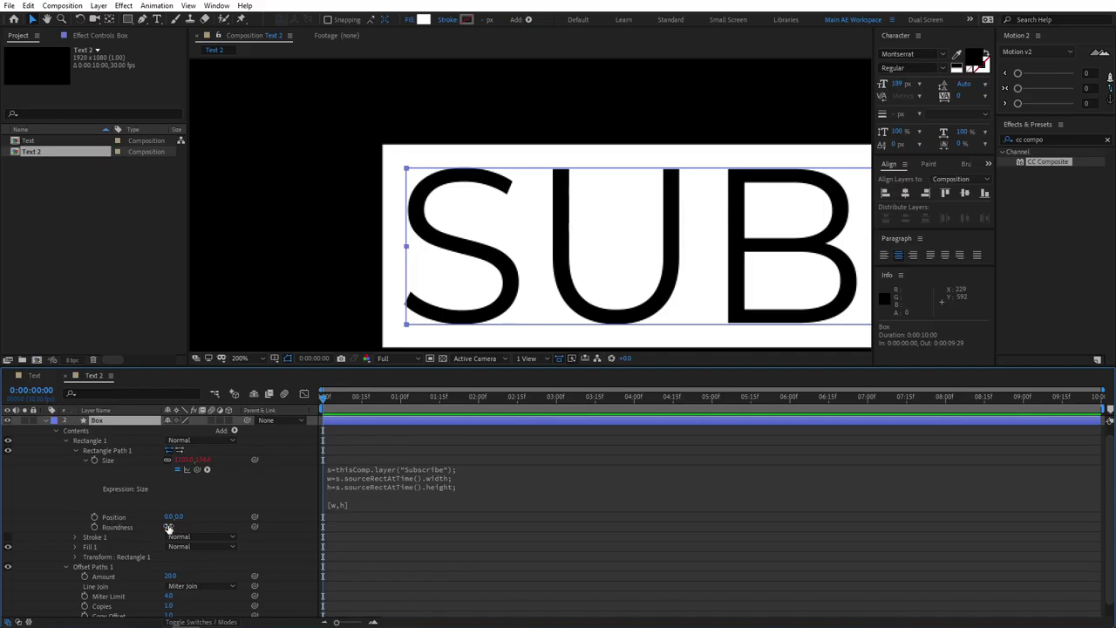
drag(168, 529, 180, 528)
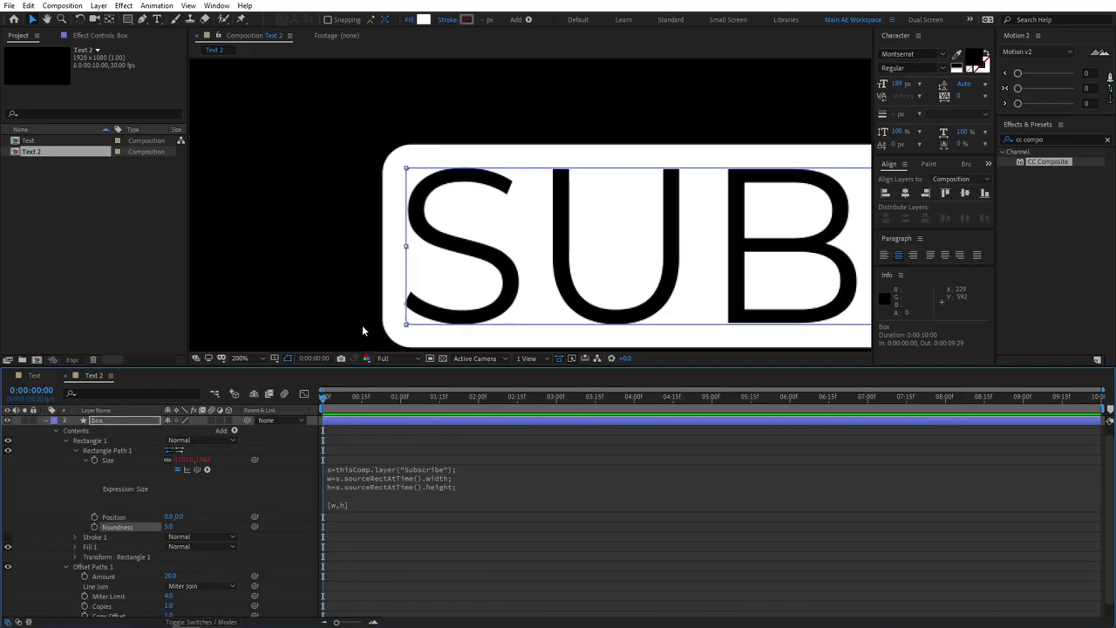
click(169, 527)
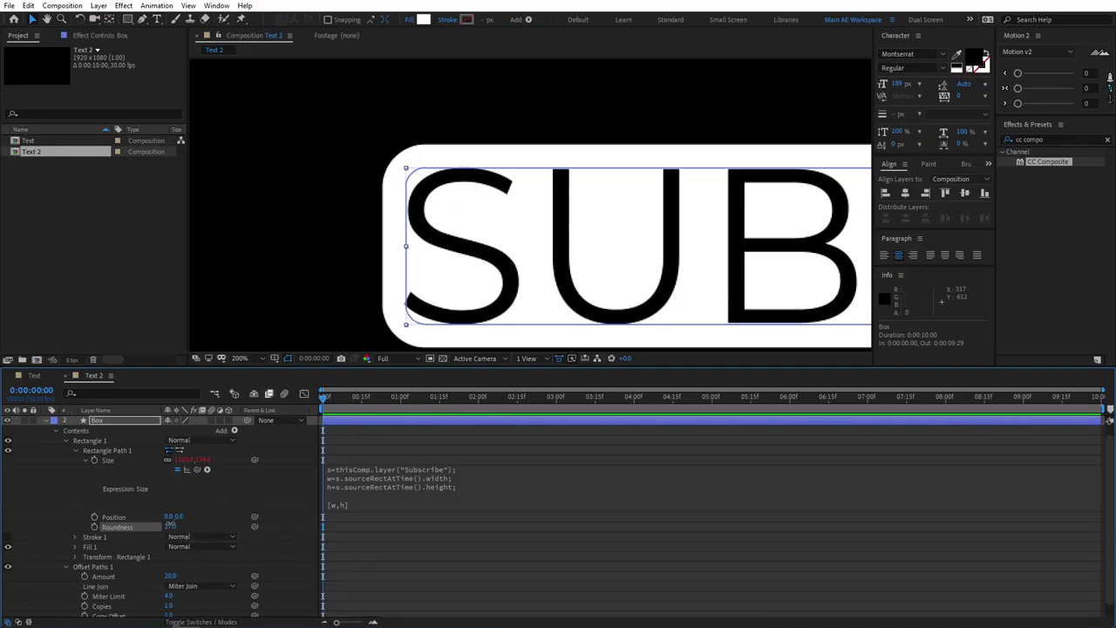
click(175, 526)
text(15)
key(Return)
scroll(430, 246, down, 2)
scroll(429, 247, down, 1)
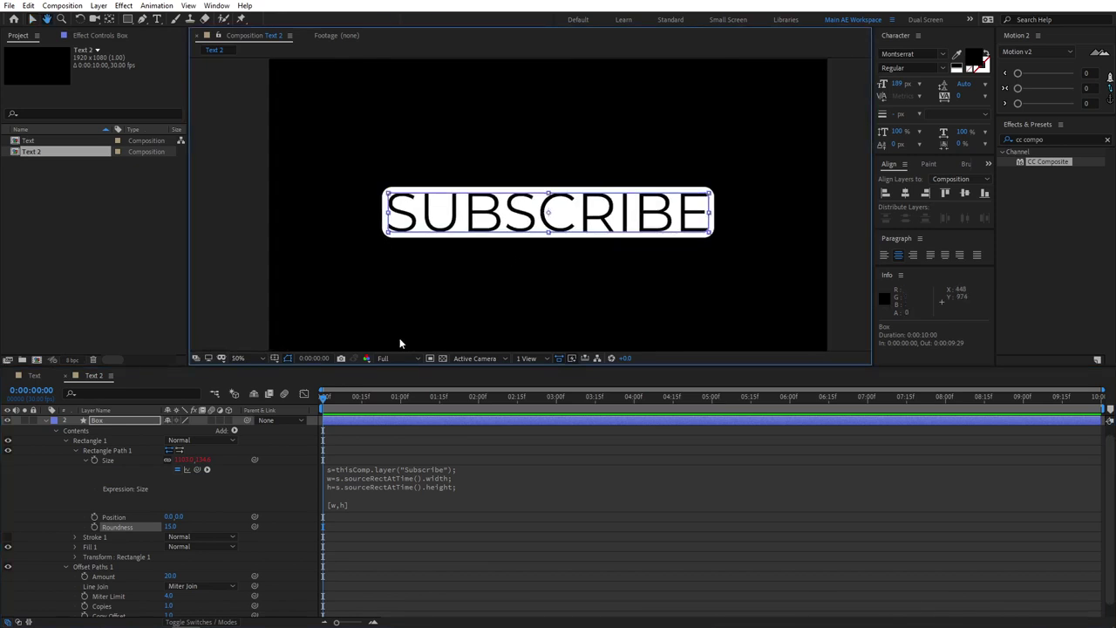
scroll(122, 426, up, 1)
click(123, 422)
key(ctrl+t)
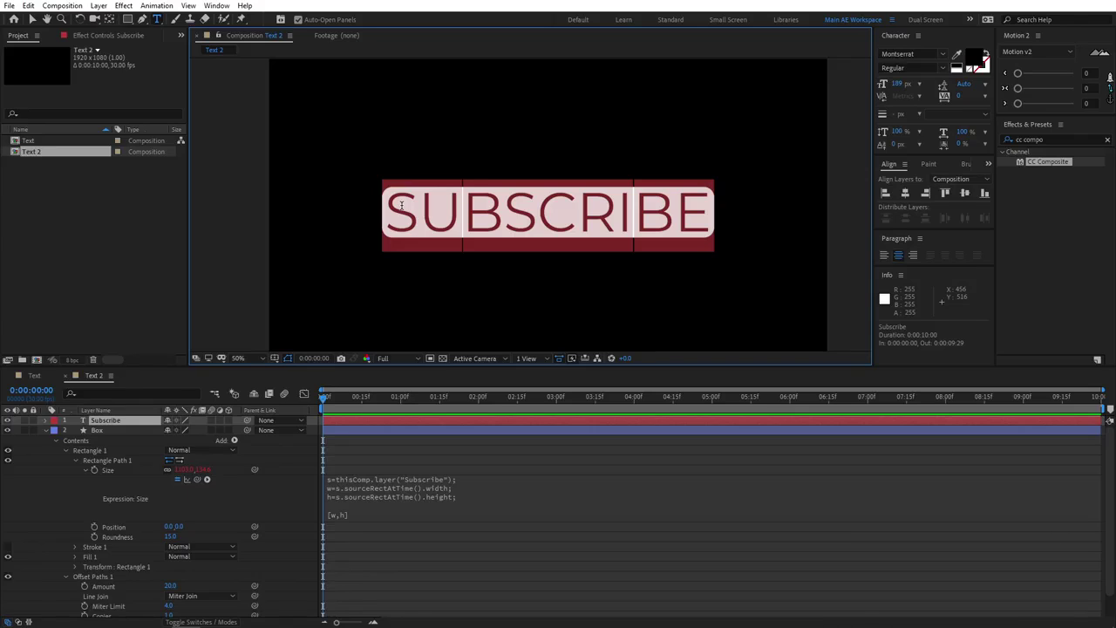
- Replace the SUBSCRIBE text with 'thank you' so the white box resizes to THANK YOU
text(thank you)
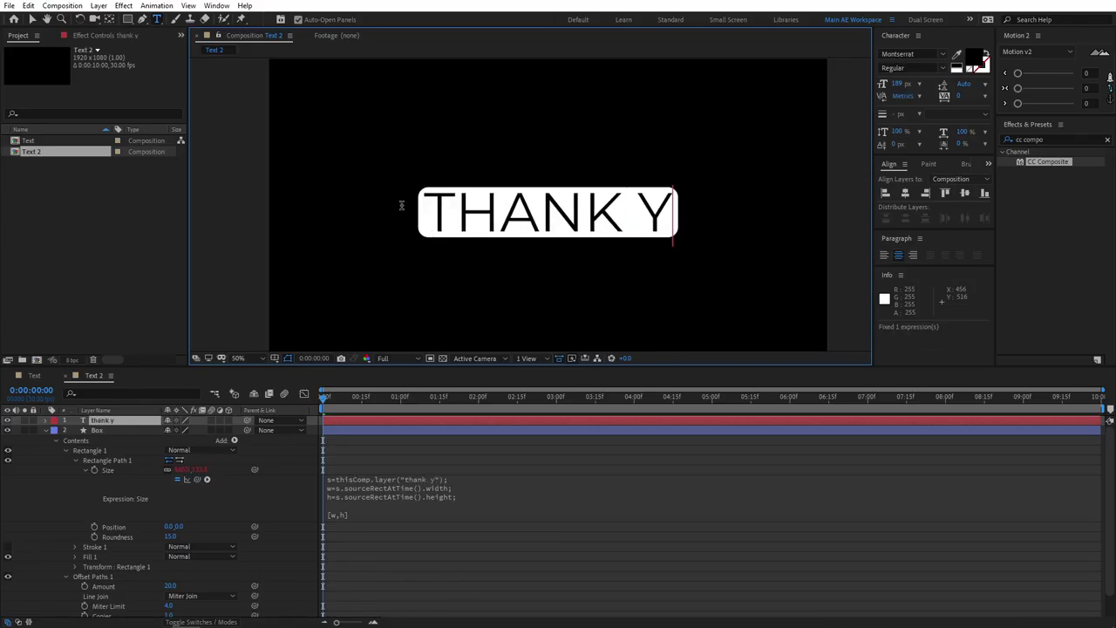
click(285, 469)
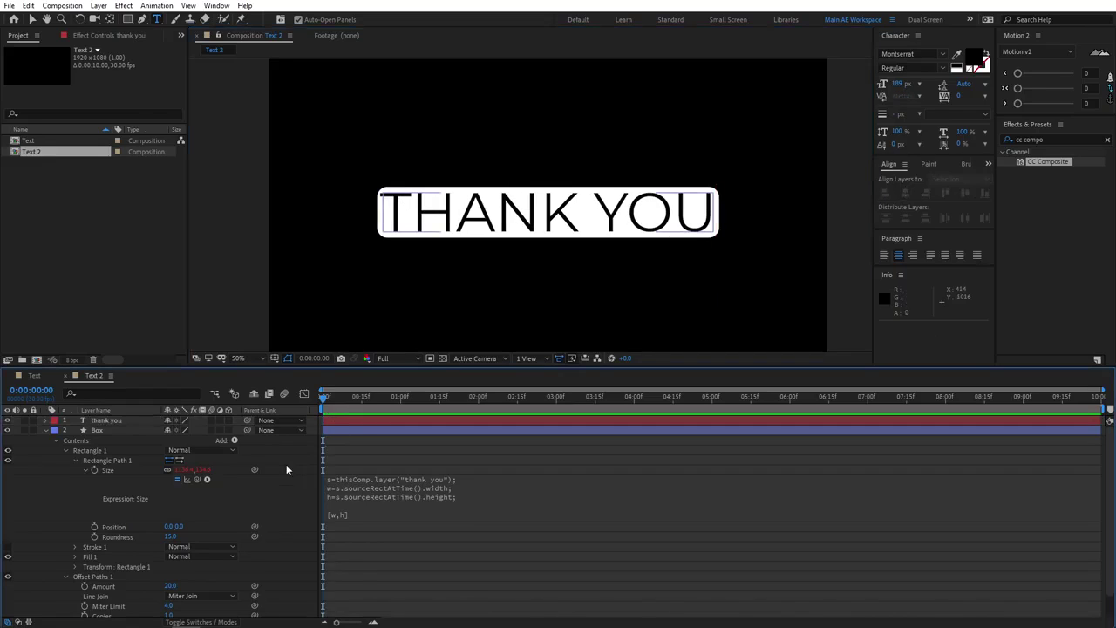